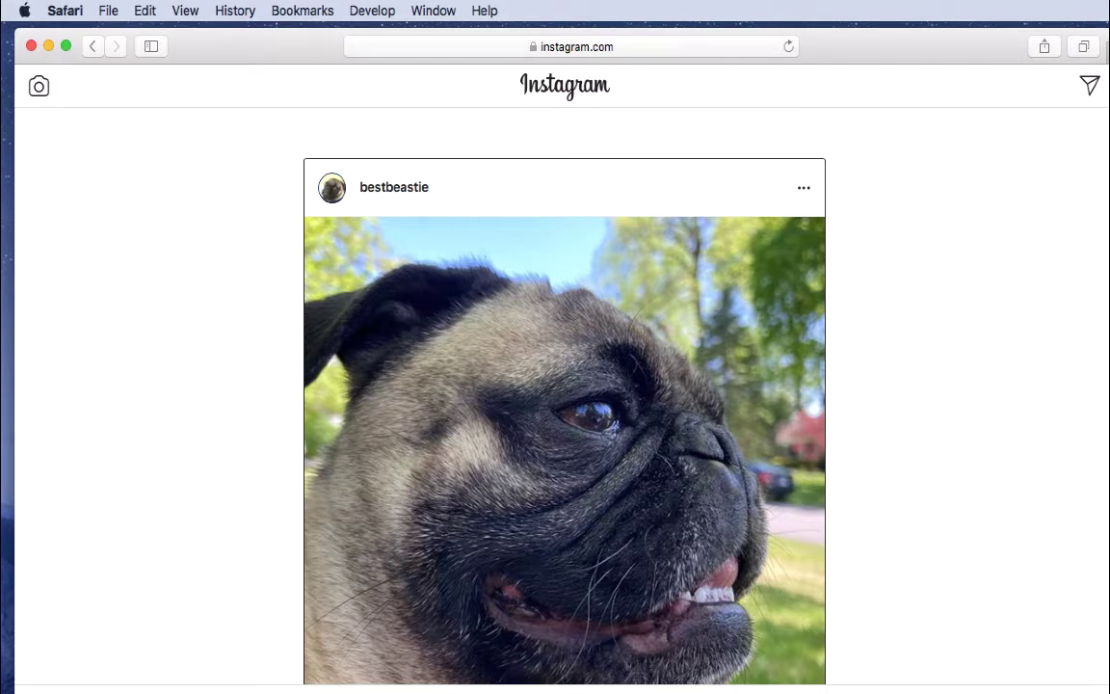
# Switch to iPhoto and copy the portrait pug photo with its mouth open to the desktop, replacing the existing IMG_E8107.JPG.
pyautogui.press('super+Tab')
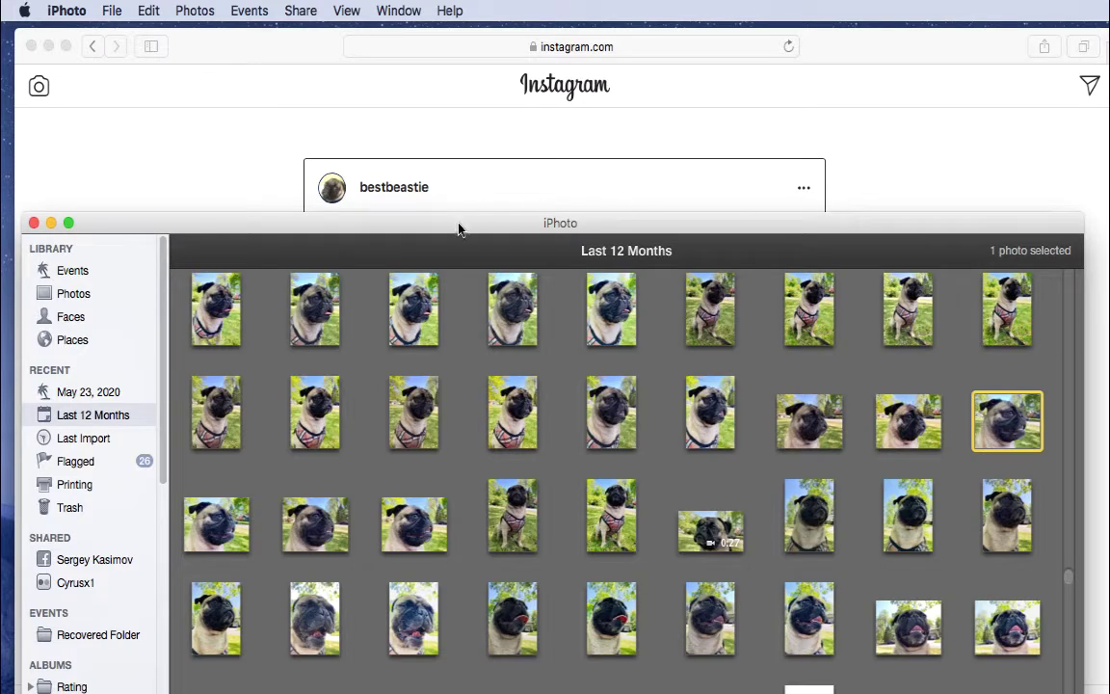
pyautogui.moveTo(459, 227); pyautogui.dragTo(454, 80)
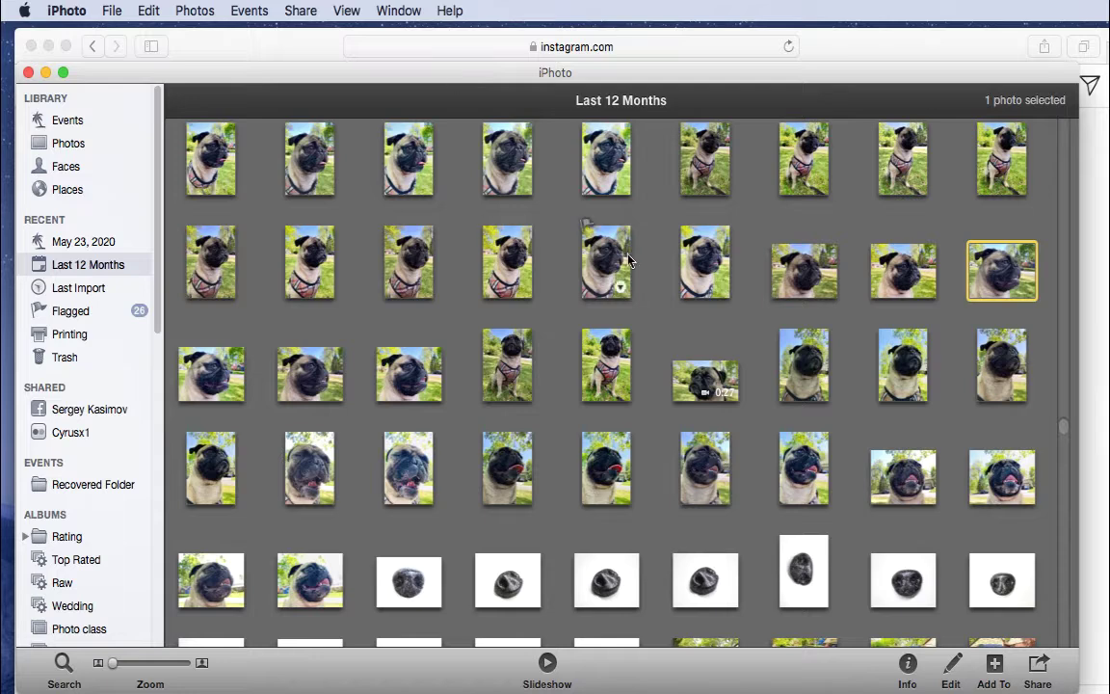
pyautogui.click(802, 207)
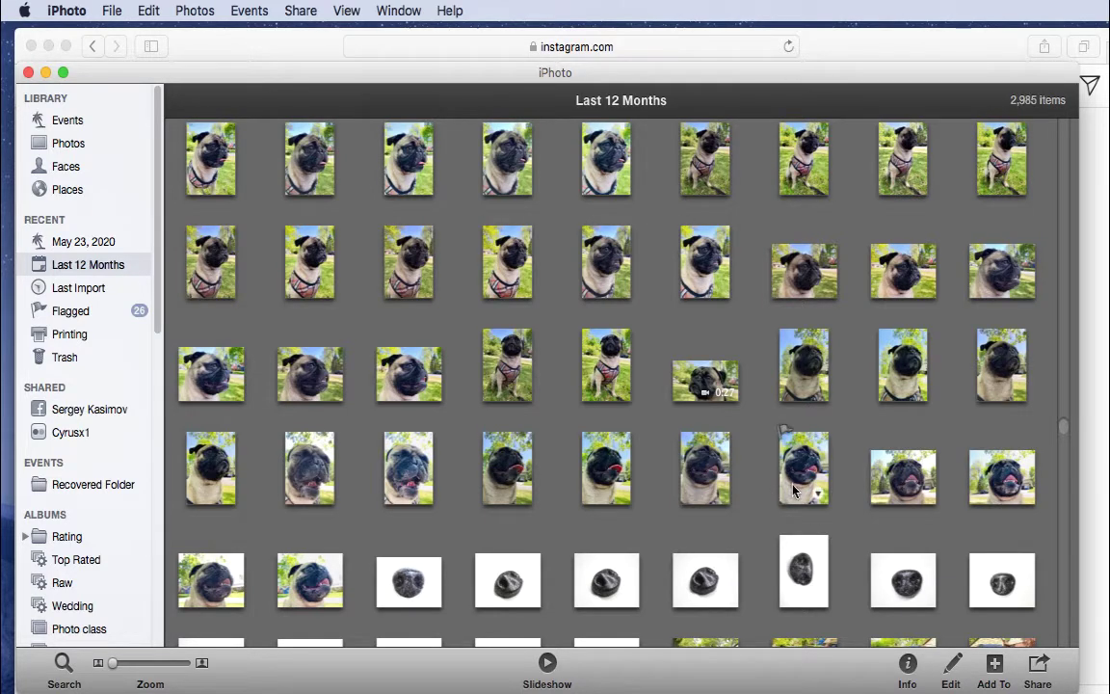
pyautogui.click(799, 487)
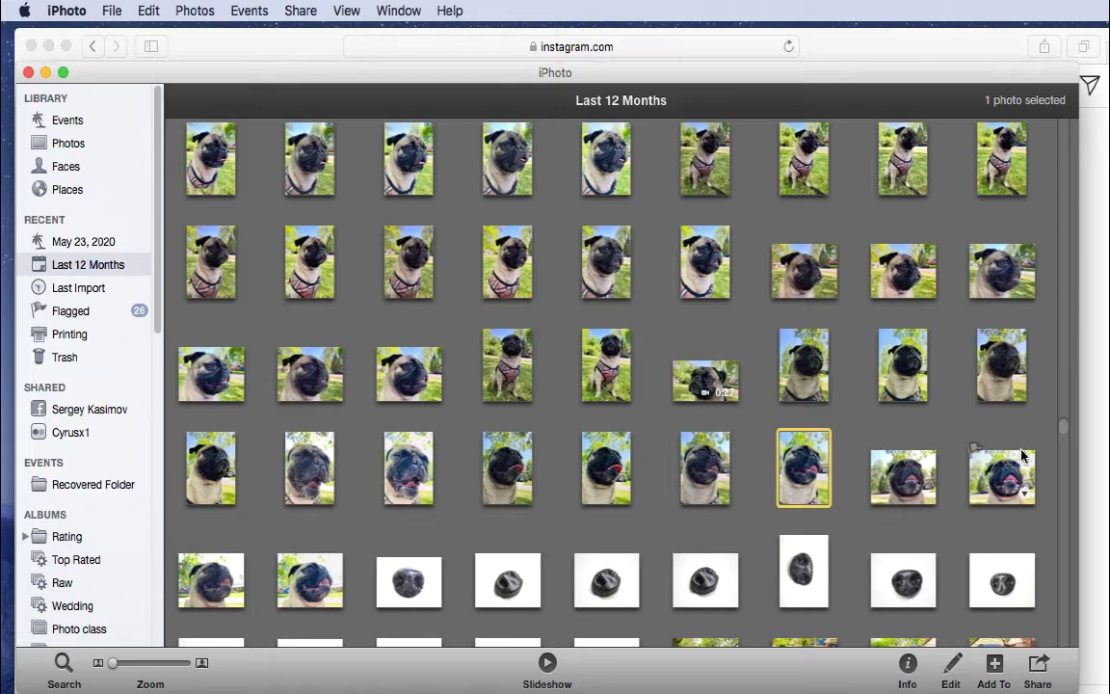
pyautogui.doubleClick(809, 470)
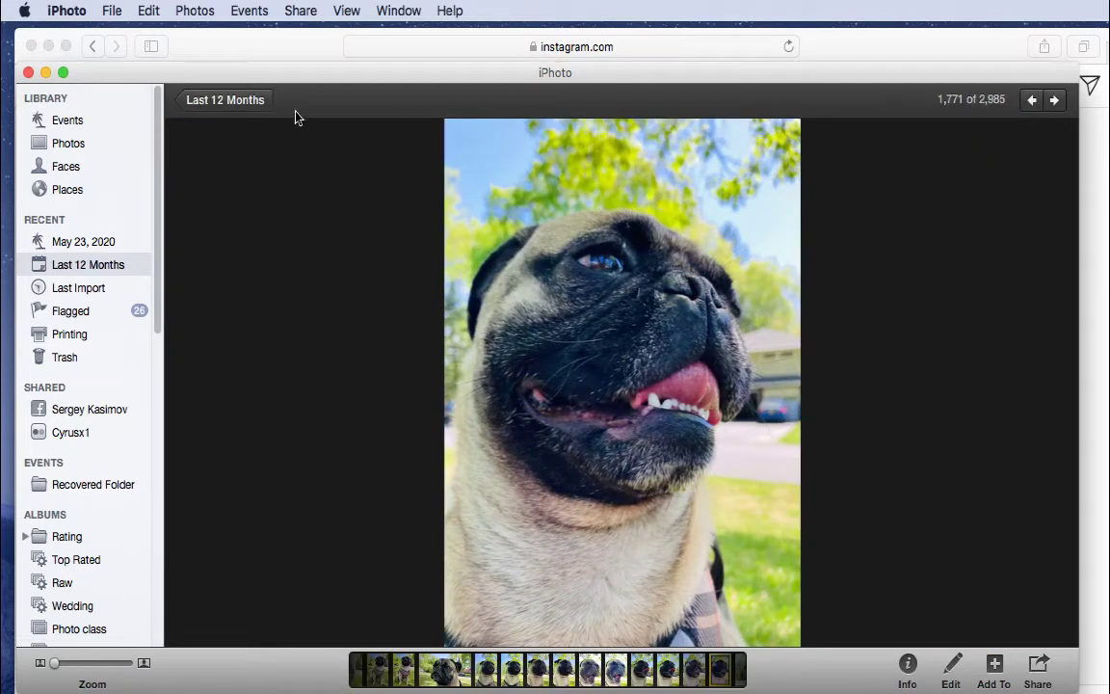
pyautogui.click(208, 99)
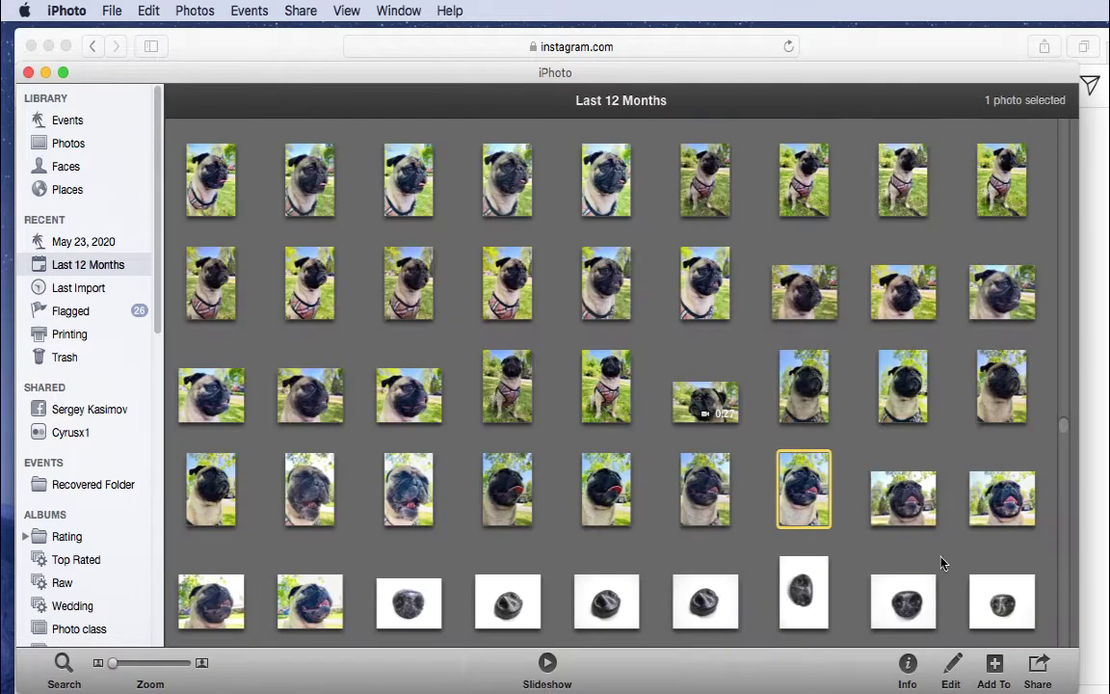
pyautogui.moveTo(814, 482); pyautogui.dragTo(14, 320)
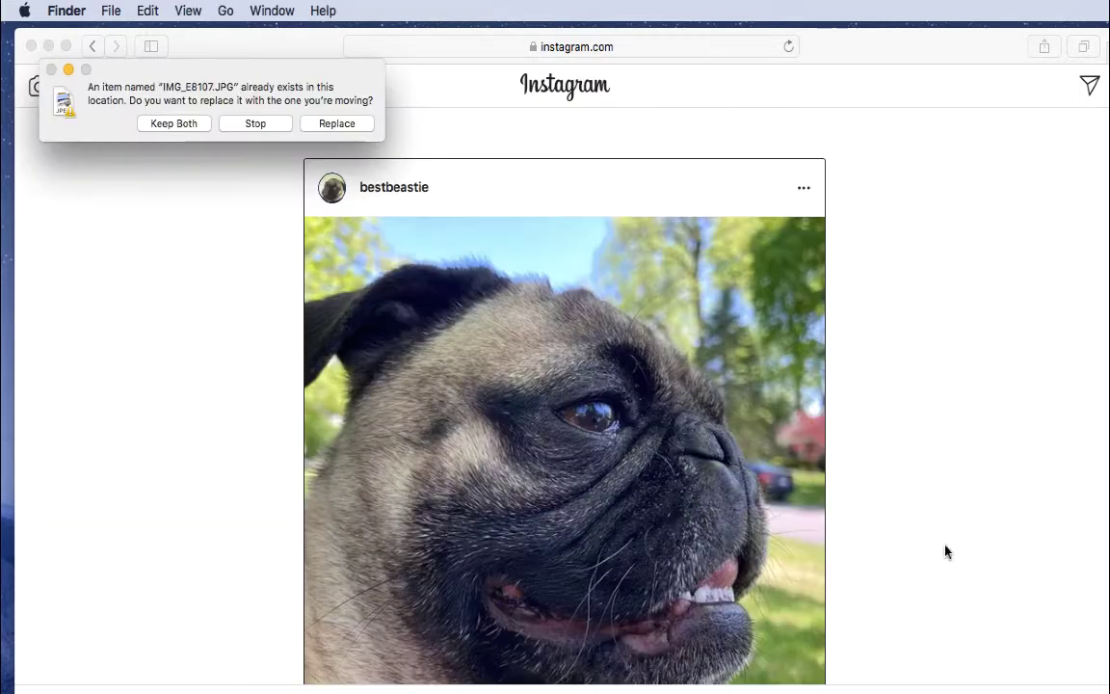
pyautogui.click(358, 125)
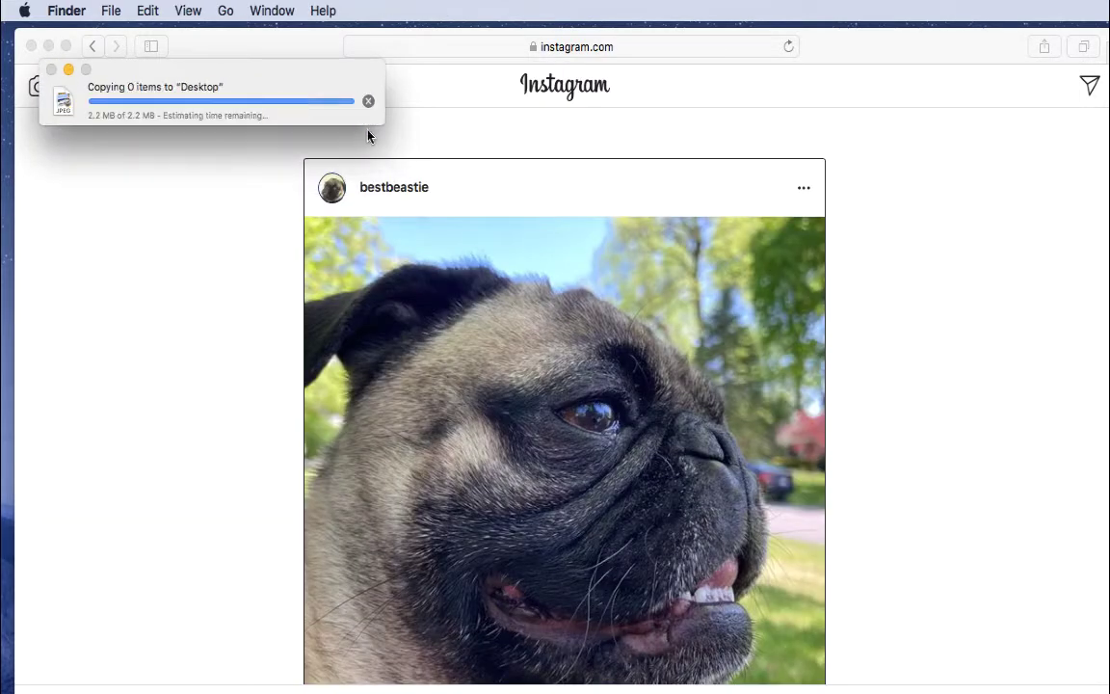
# Switch to Safari and turn the Develop menu in the menu bar off and back on in the advanced preferences.
pyautogui.scroll(-2, 1022, 433)
pyautogui.click(475, 112)
pyautogui.scroll(-1, 475, 111)
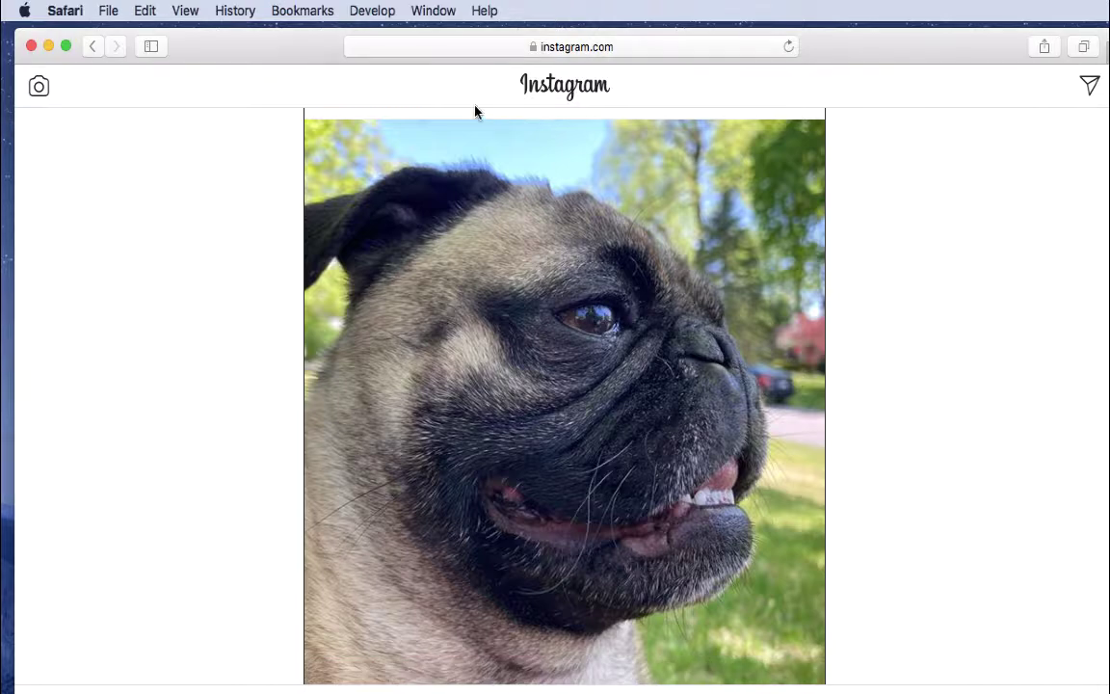
pyautogui.click(63, 9)
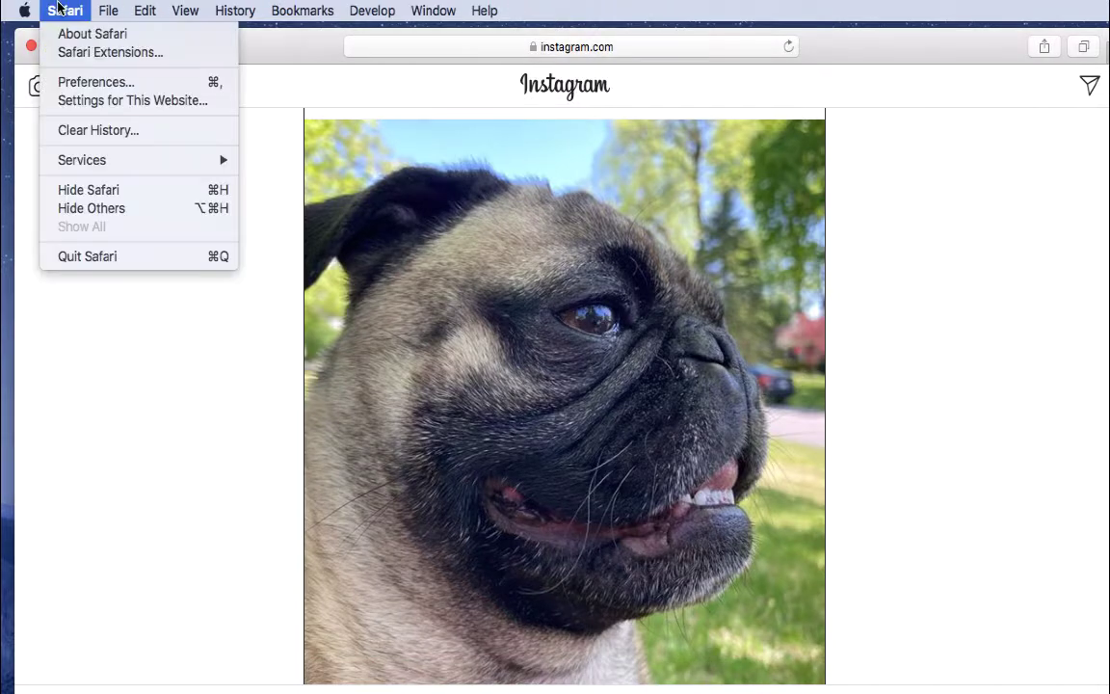
pyautogui.click(120, 82)
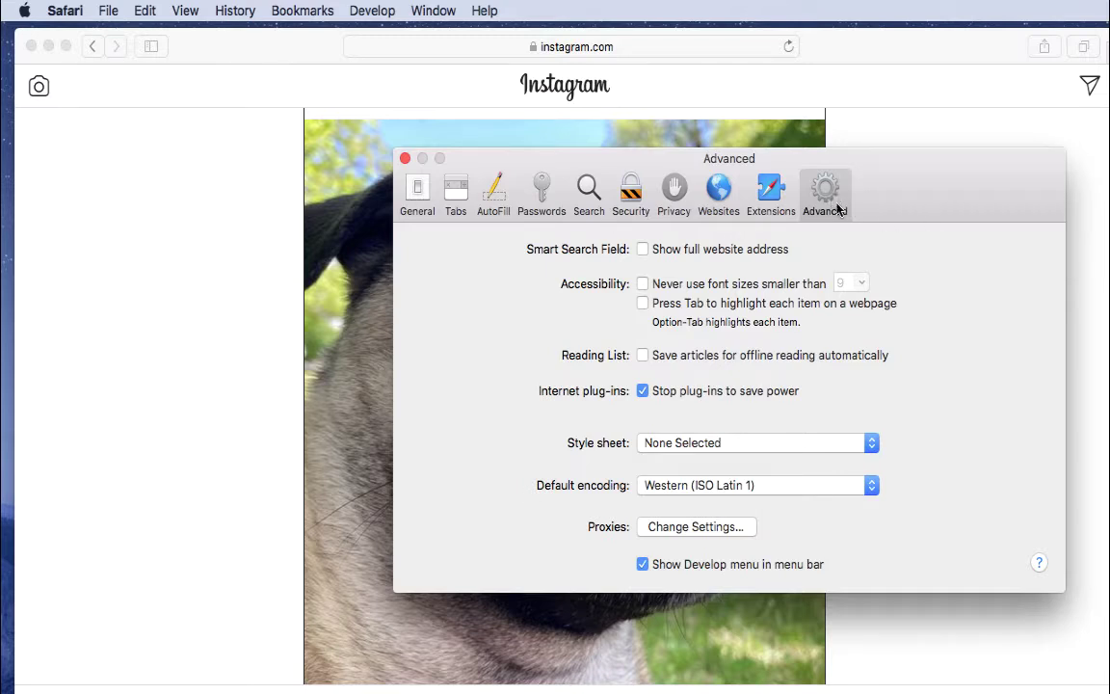
pyautogui.click(644, 565)
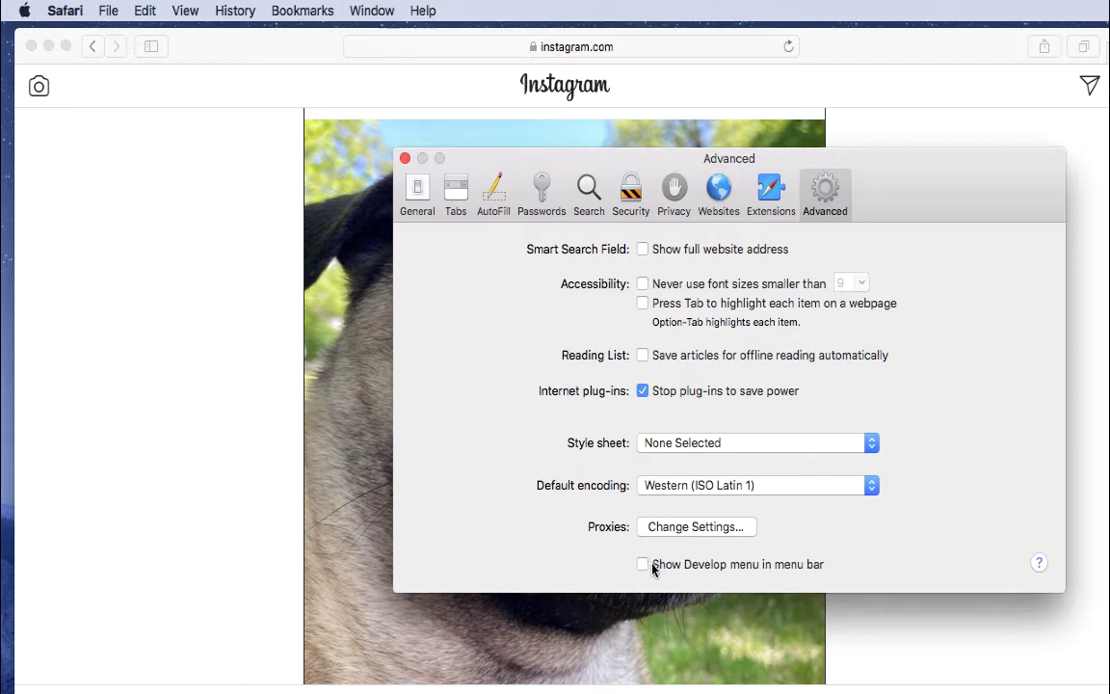
pyautogui.click(644, 566)
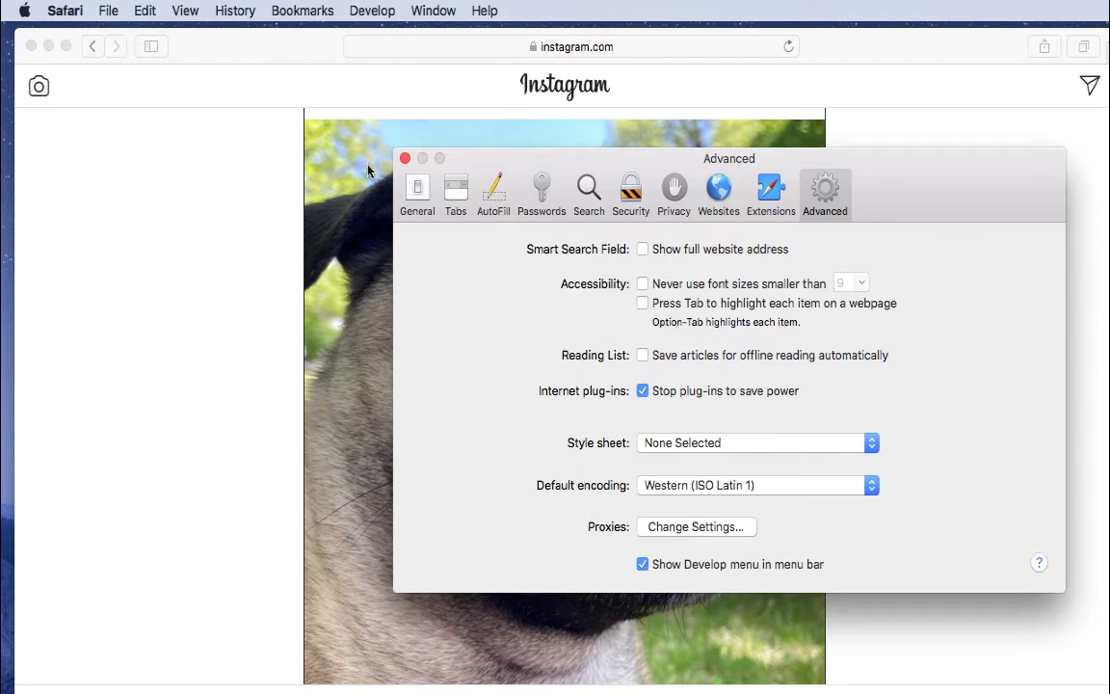
pyautogui.click(405, 158)
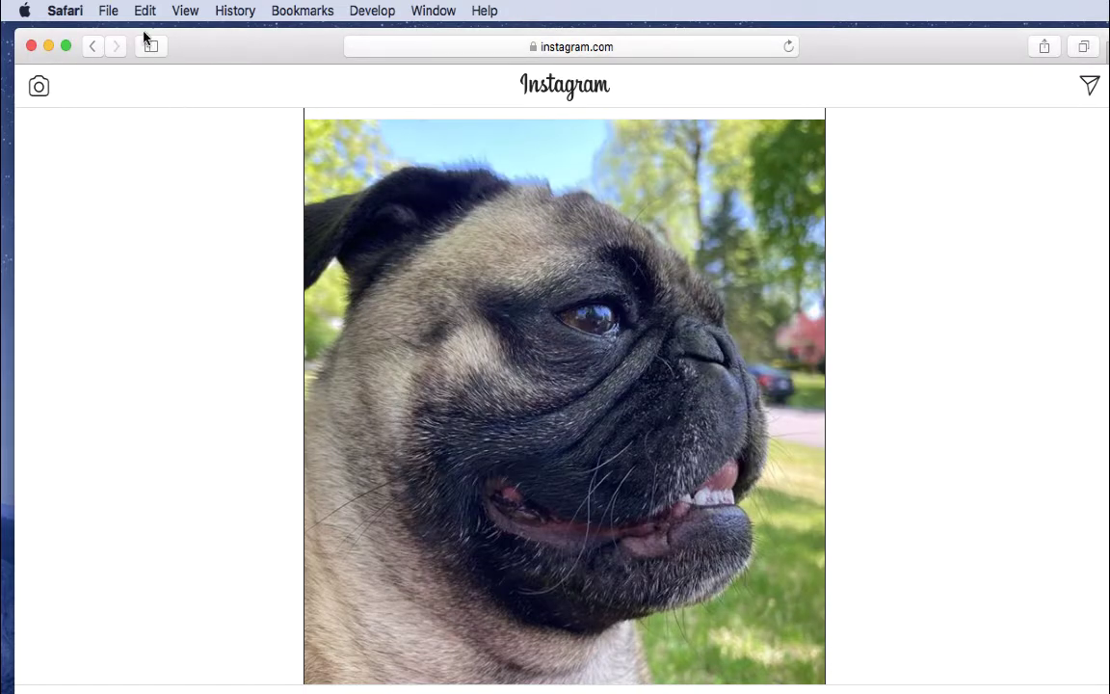
# Set the user agent for the Instagram profile page to Safari — iOS 11.0 — iPhone.
pyautogui.click(64, 11)
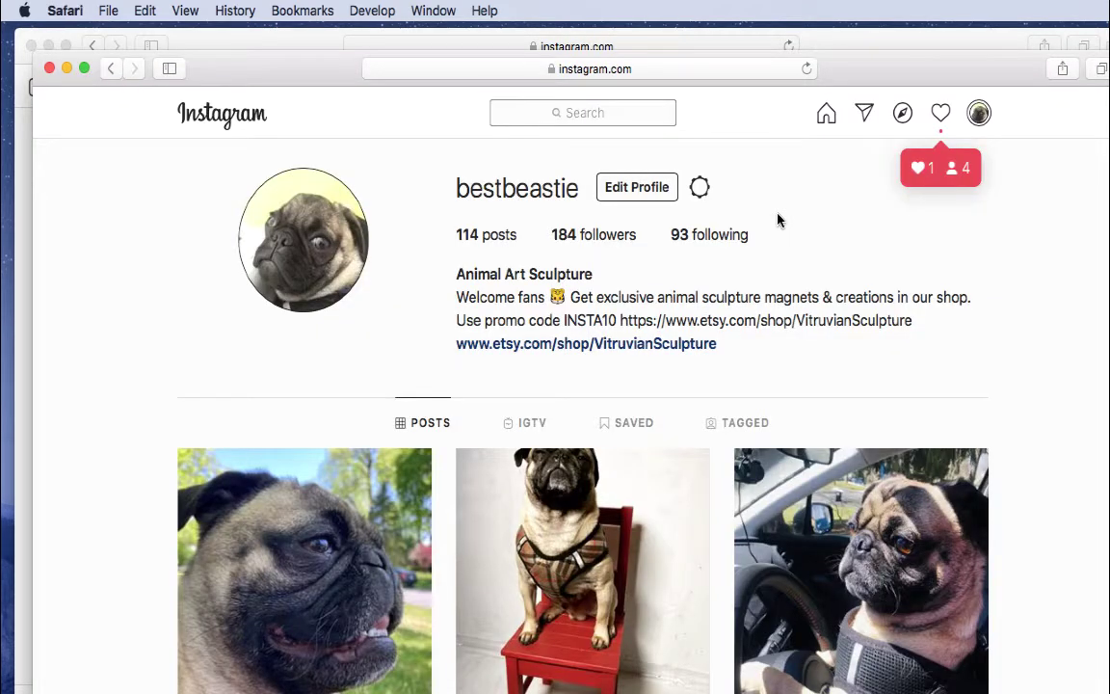
pyautogui.moveTo(297, 77); pyautogui.dragTo(285, 61)
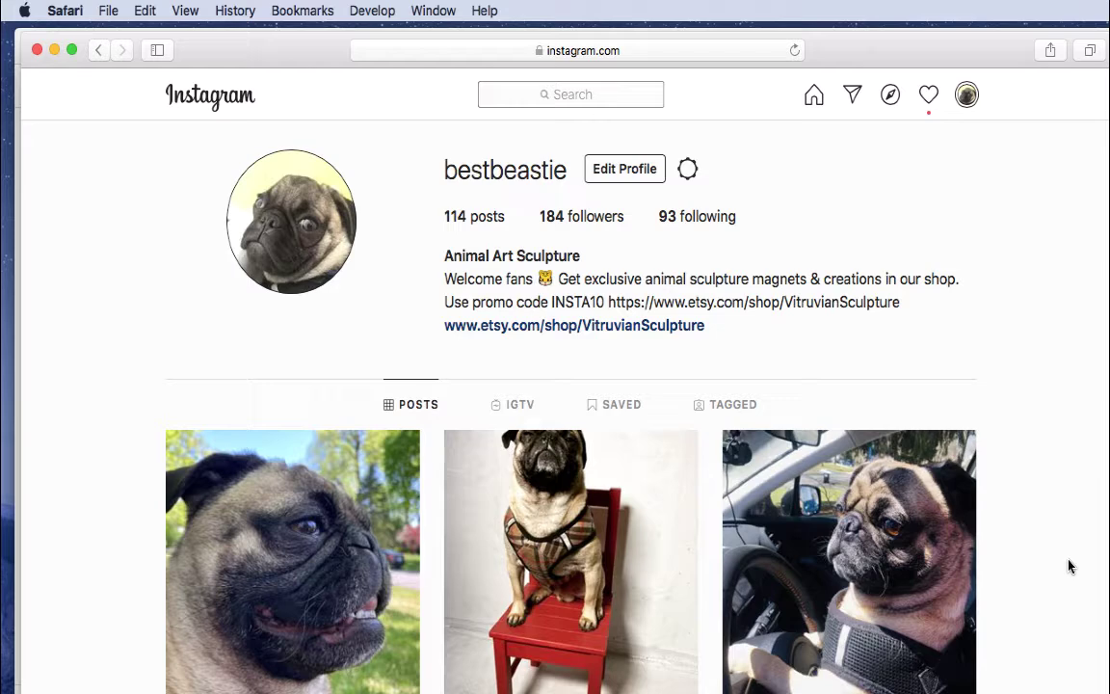
pyautogui.click(372, 10)
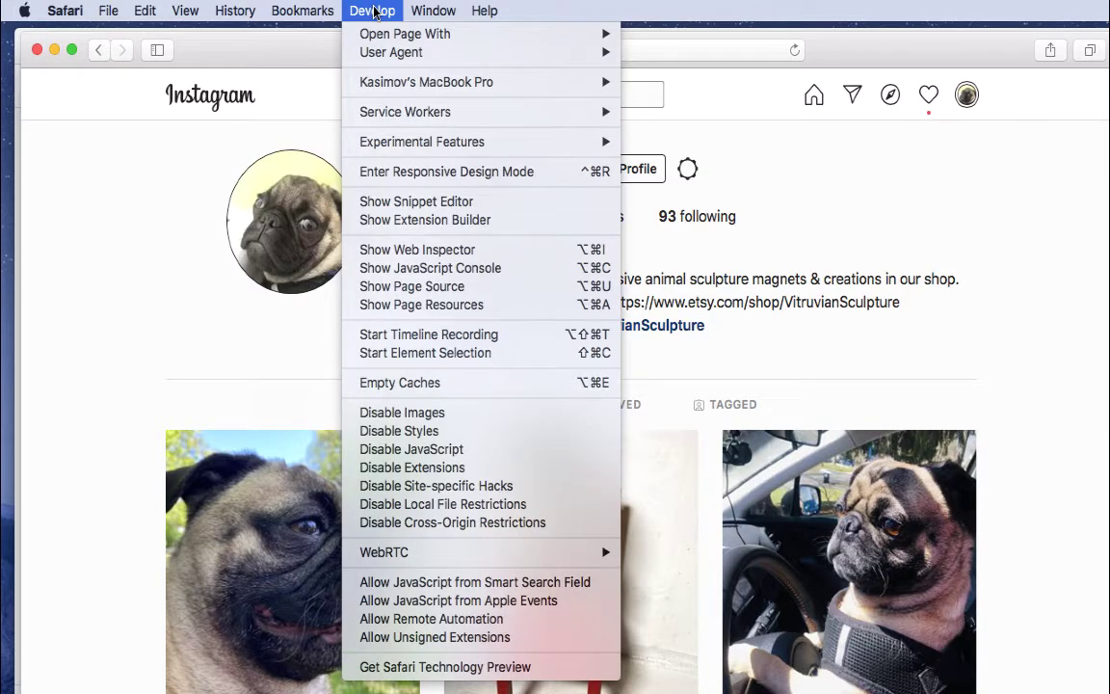
pyautogui.moveTo(393, 56)
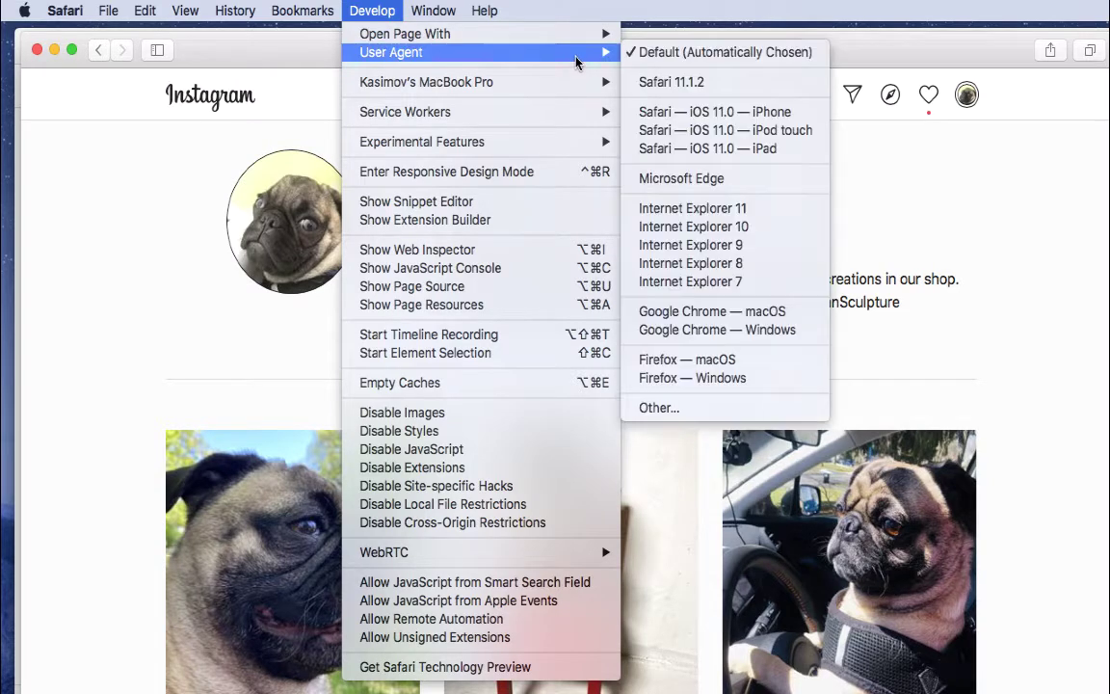
pyautogui.click(743, 116)
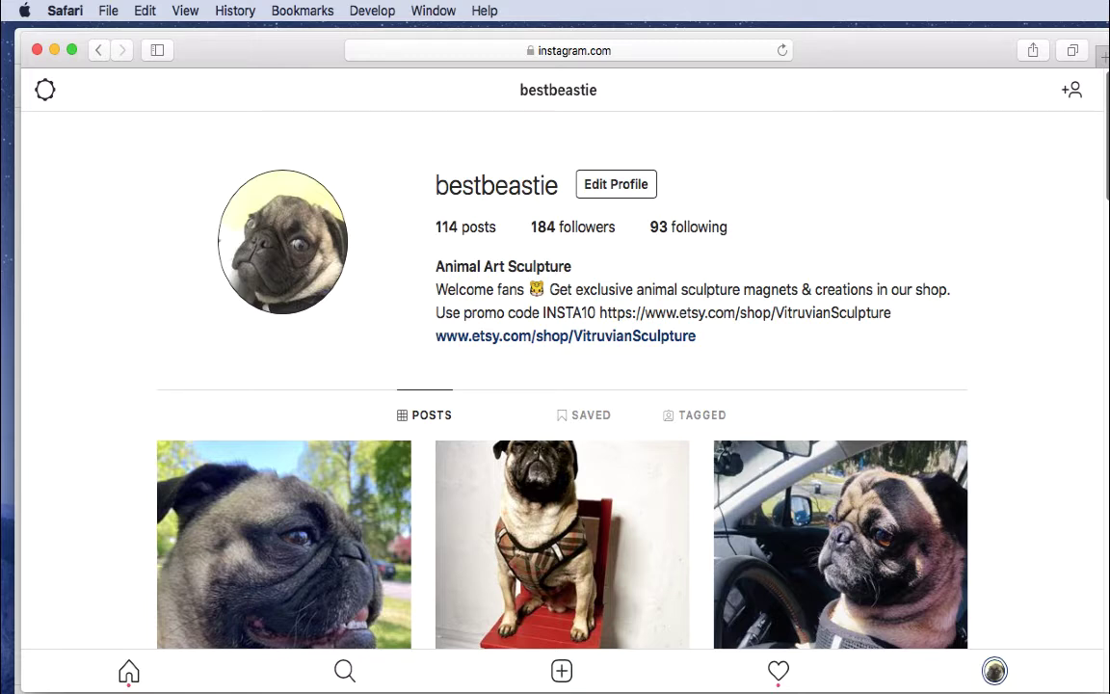
# Start a new Instagram post with the photo IMG_E8107.JPG from the desktop.
pyautogui.click(573, 675)
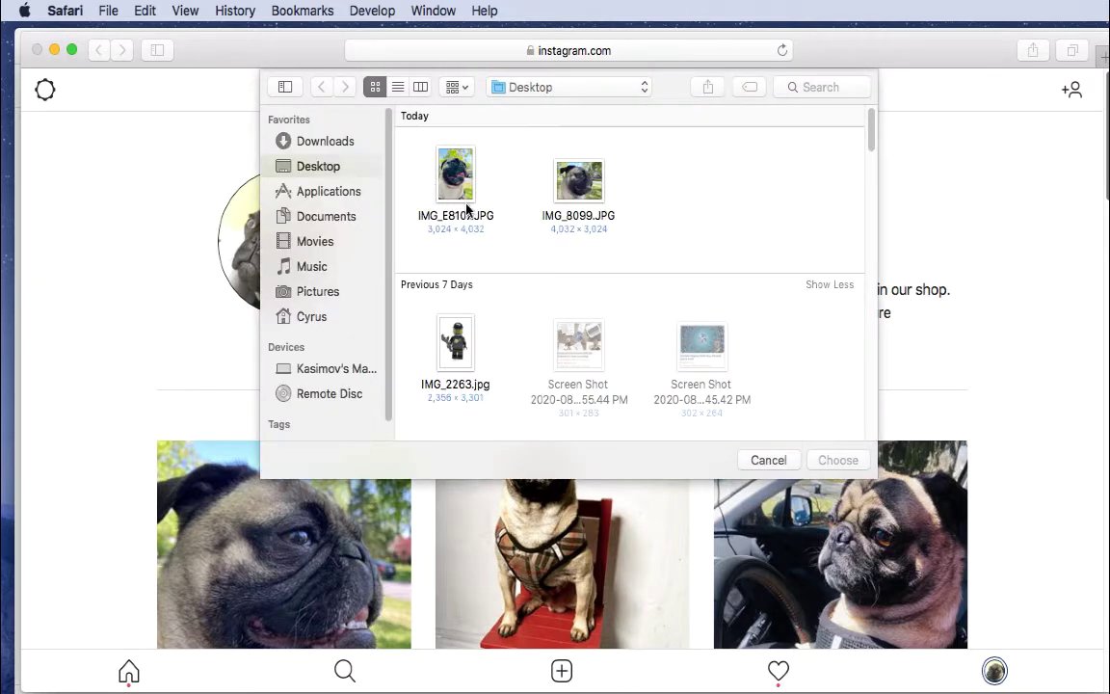
pyautogui.click(459, 197)
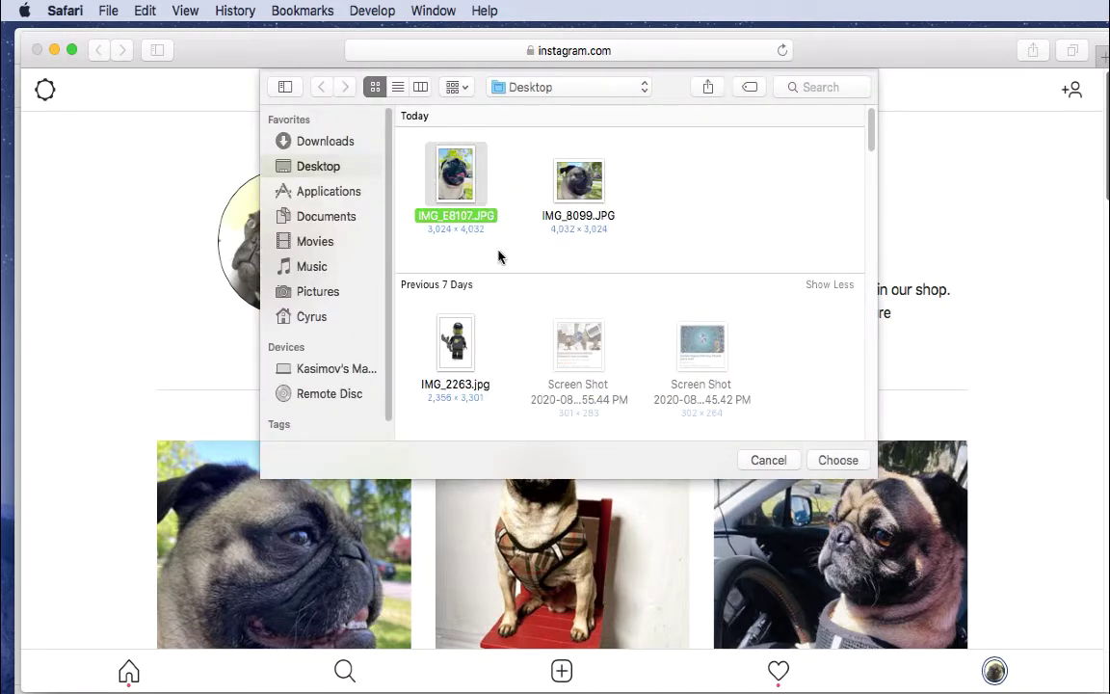
pyautogui.click(842, 460)
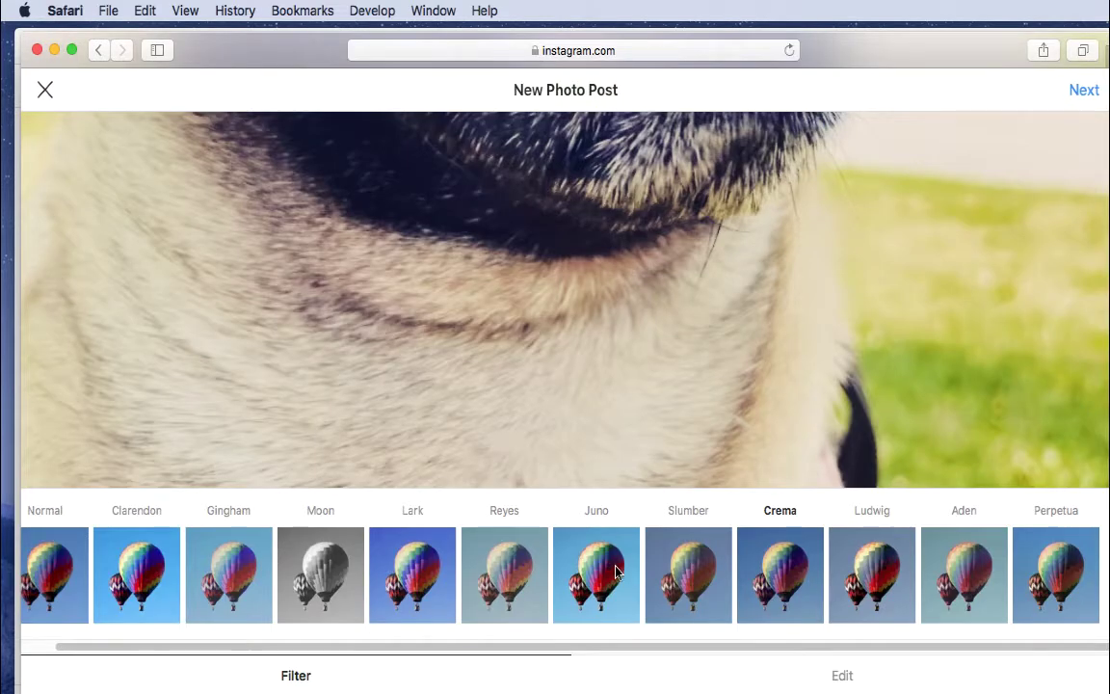
# Apply the Juno filter to the pug photo, share the post without a caption and view it in the feed.
pyautogui.click(597, 568)
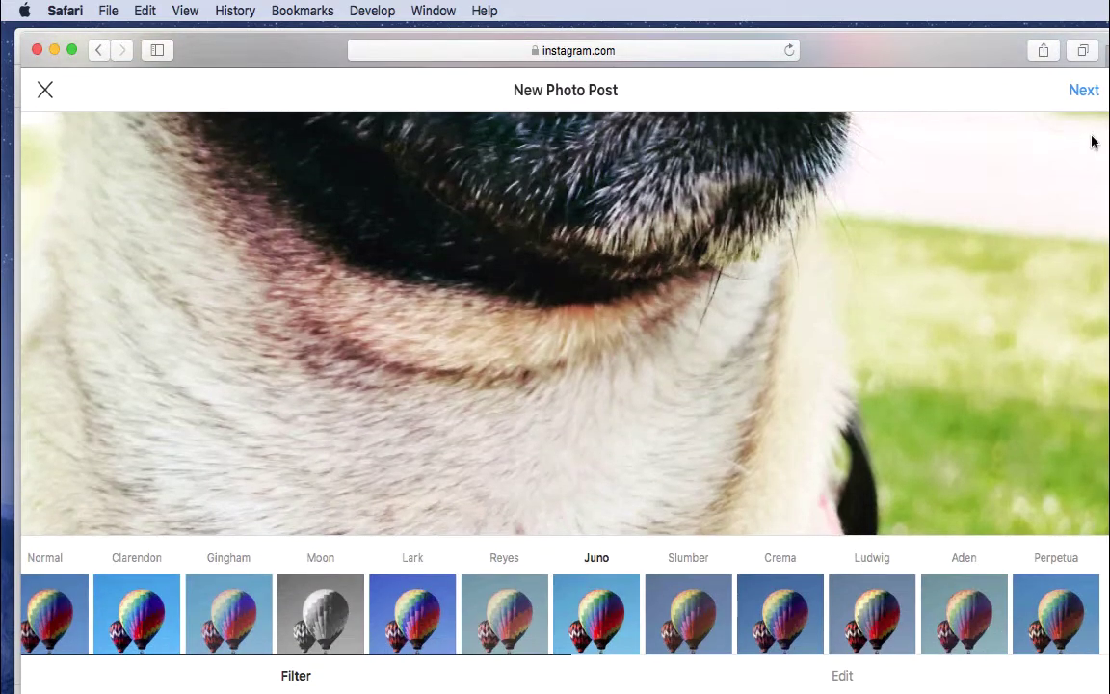
pyautogui.click(1079, 93)
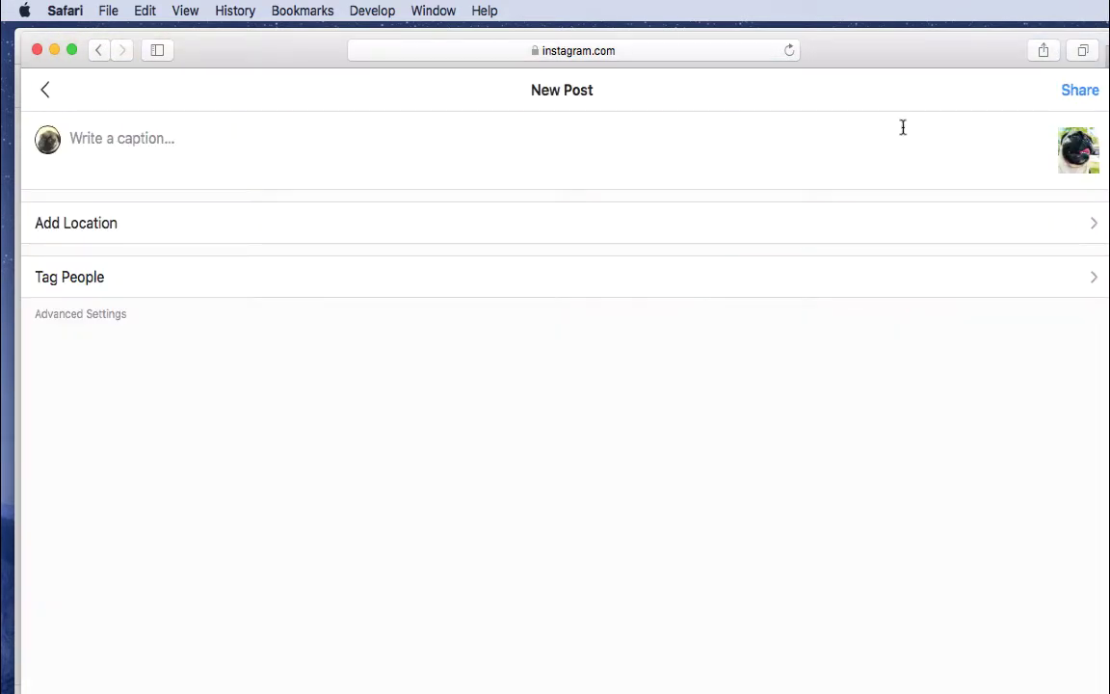
pyautogui.click(1079, 92)
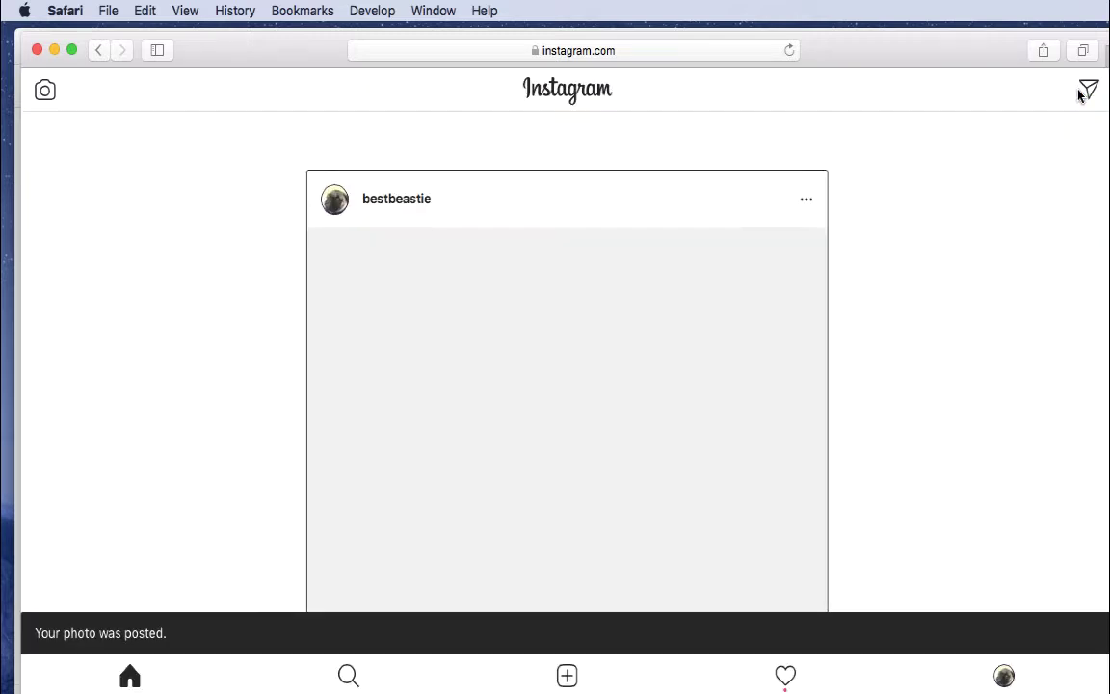
pyautogui.scroll(-3, 971, 344)
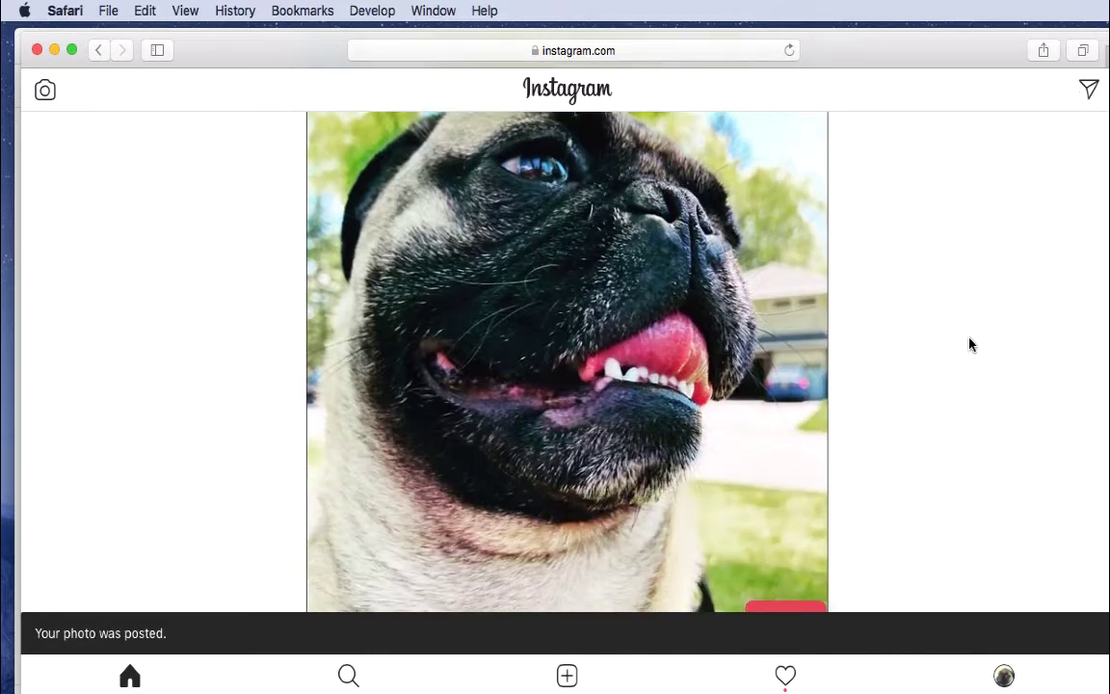
pyautogui.scroll(3, 971, 344)
pyautogui.scroll(-2, 970, 344)
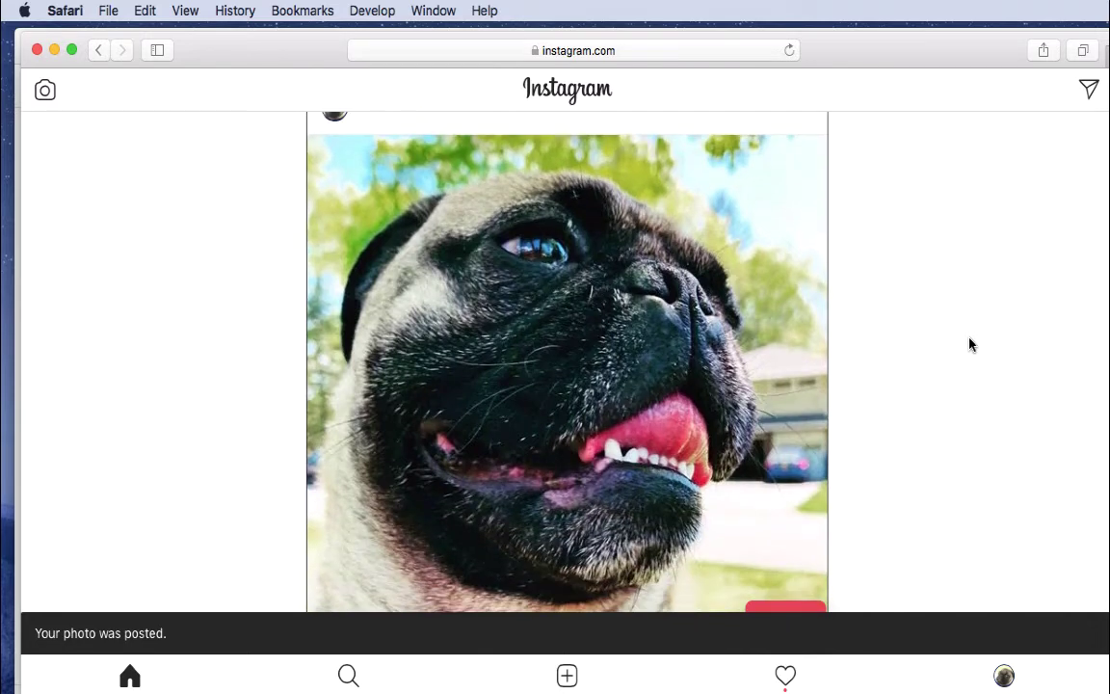
# Set the browser's user agent back to the desktop version Safari 11.1.2.
pyautogui.click(377, 11)
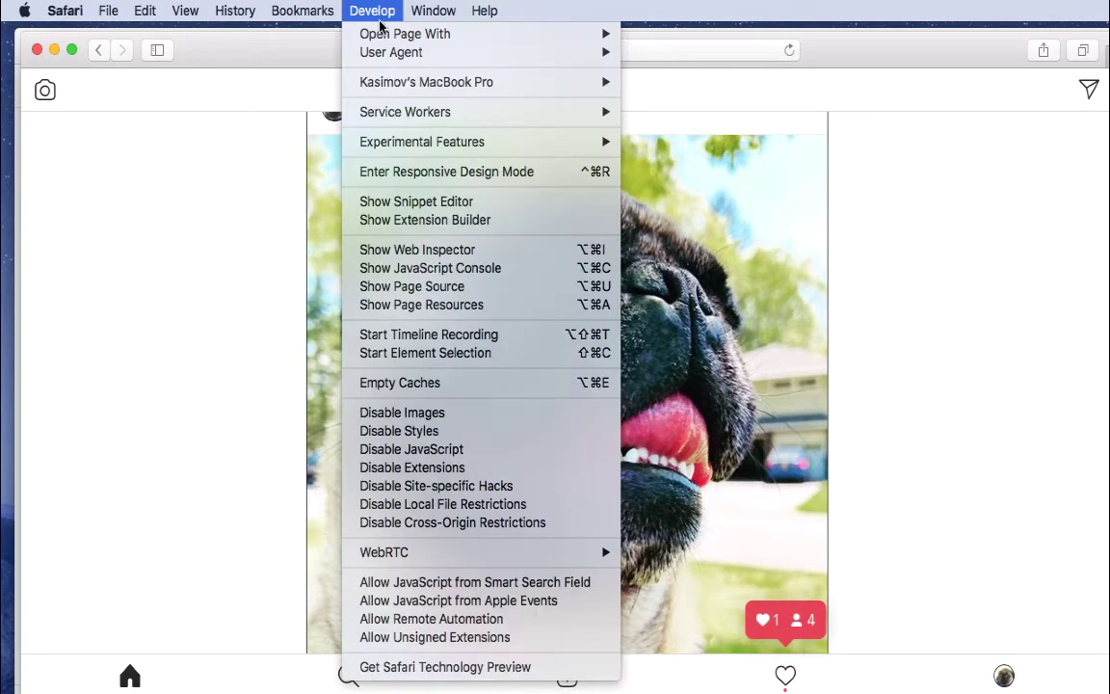
pyautogui.moveTo(403, 112)
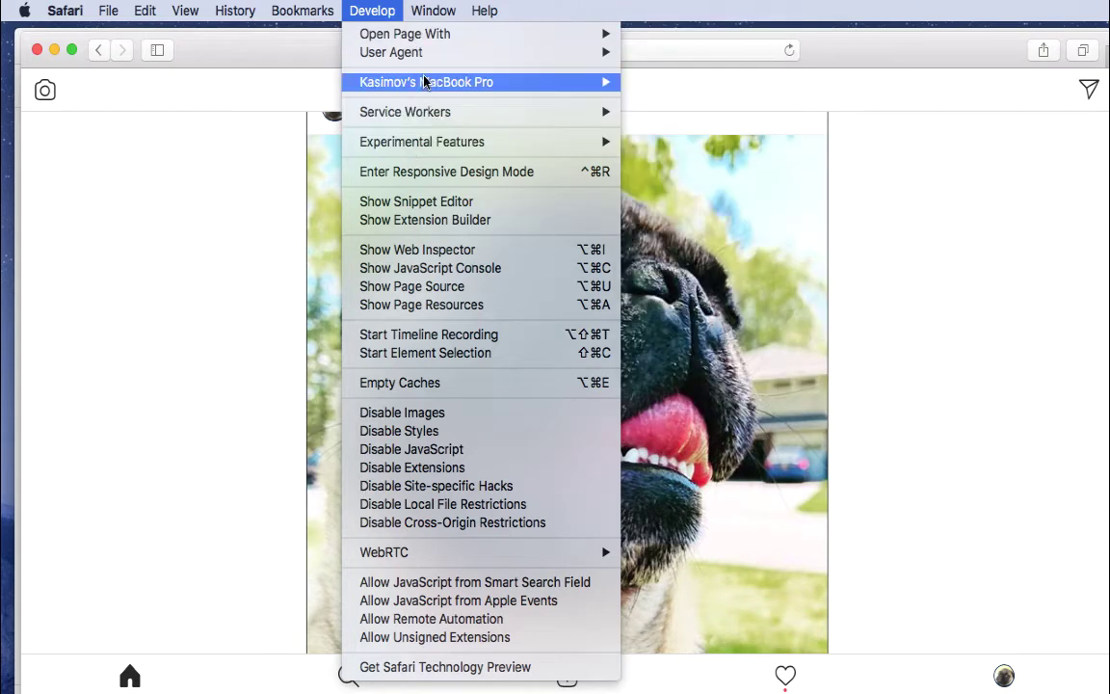
pyautogui.moveTo(410, 53)
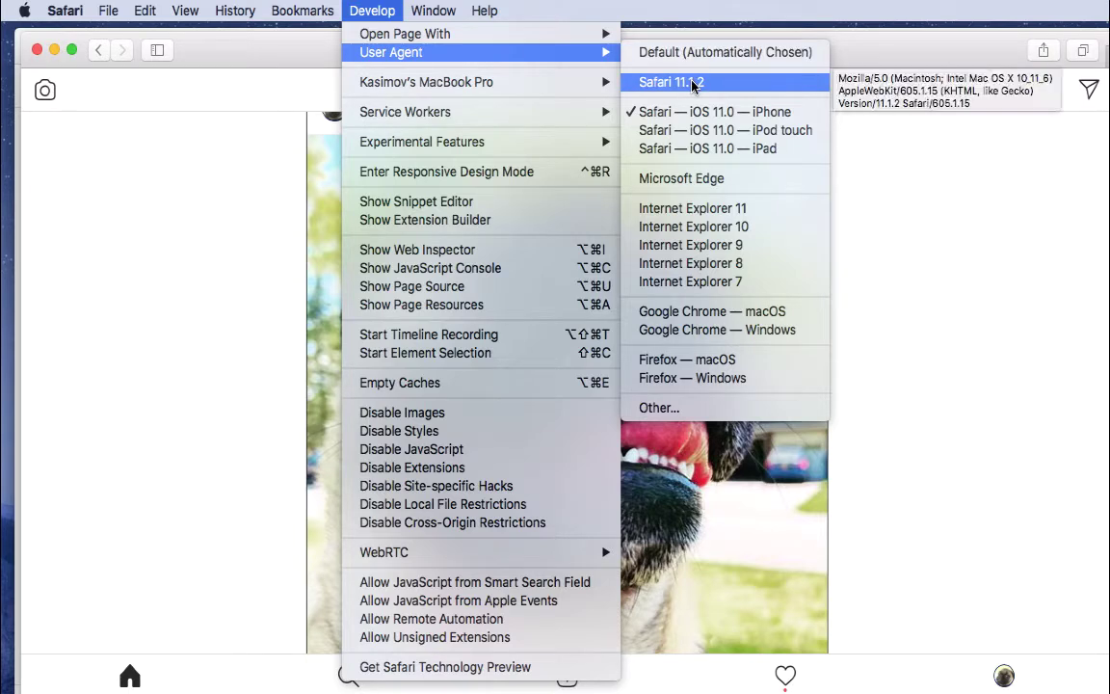
pyautogui.click(693, 85)
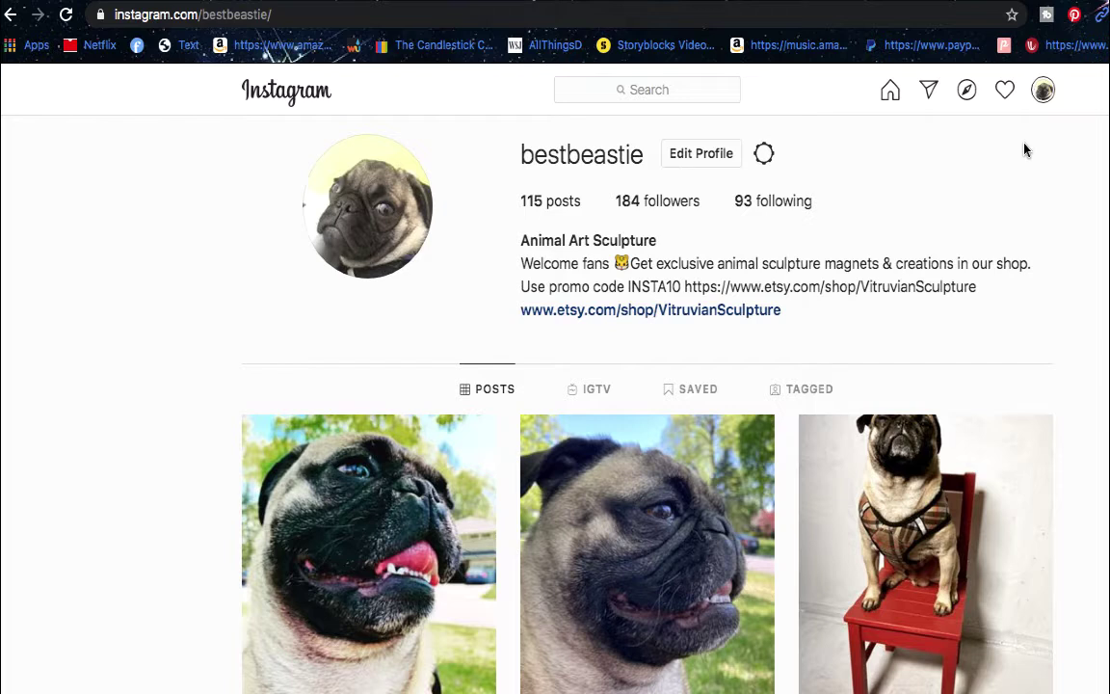
# Inspect the Instagram profile page in Chrome with a widened developer tools pane and turn on mobile device emulation.
pyautogui.rightClick(932, 193)
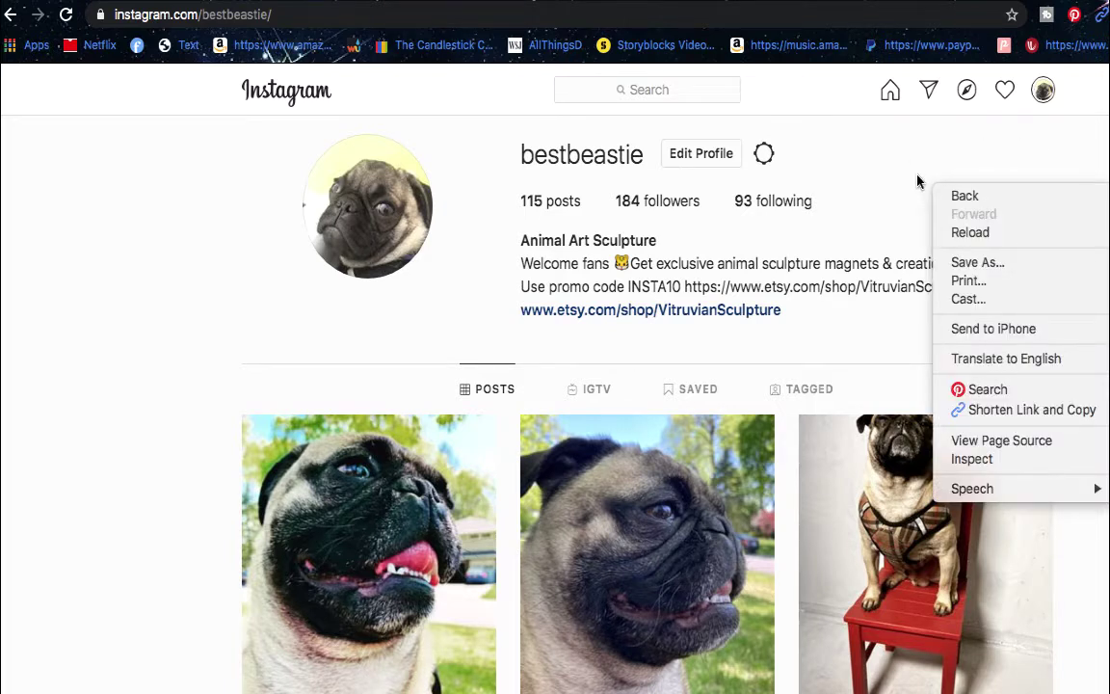
pyautogui.click(998, 469)
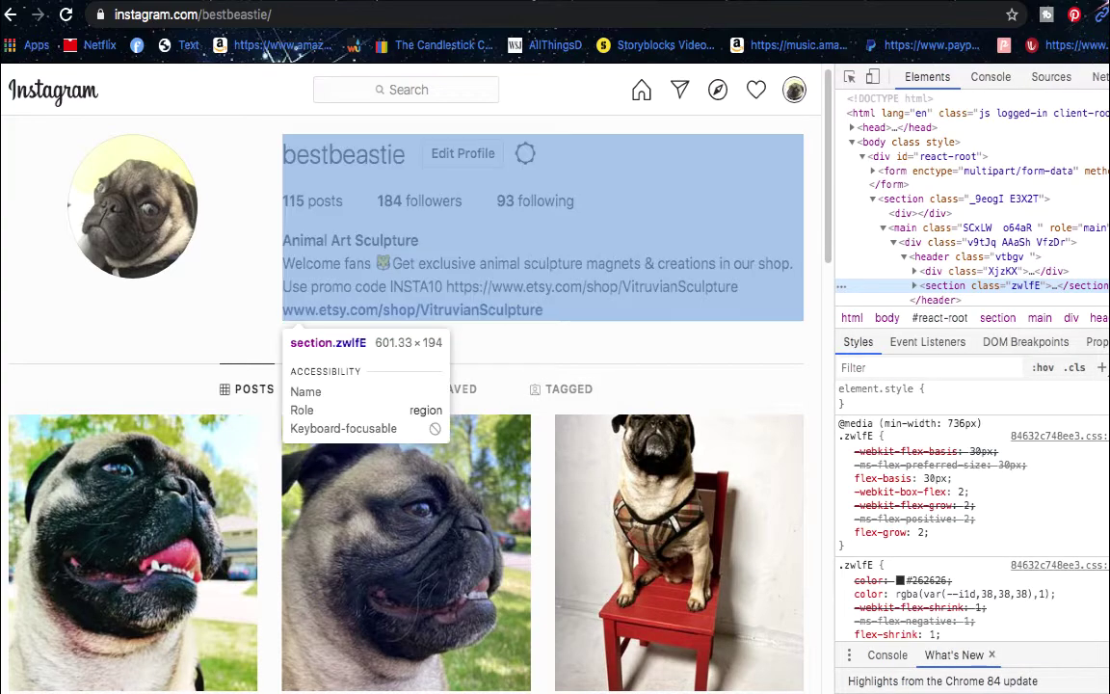
pyautogui.moveTo(1109, 385); pyautogui.dragTo(1108, 385)
pyautogui.moveTo(822, 386); pyautogui.dragTo(628, 386)
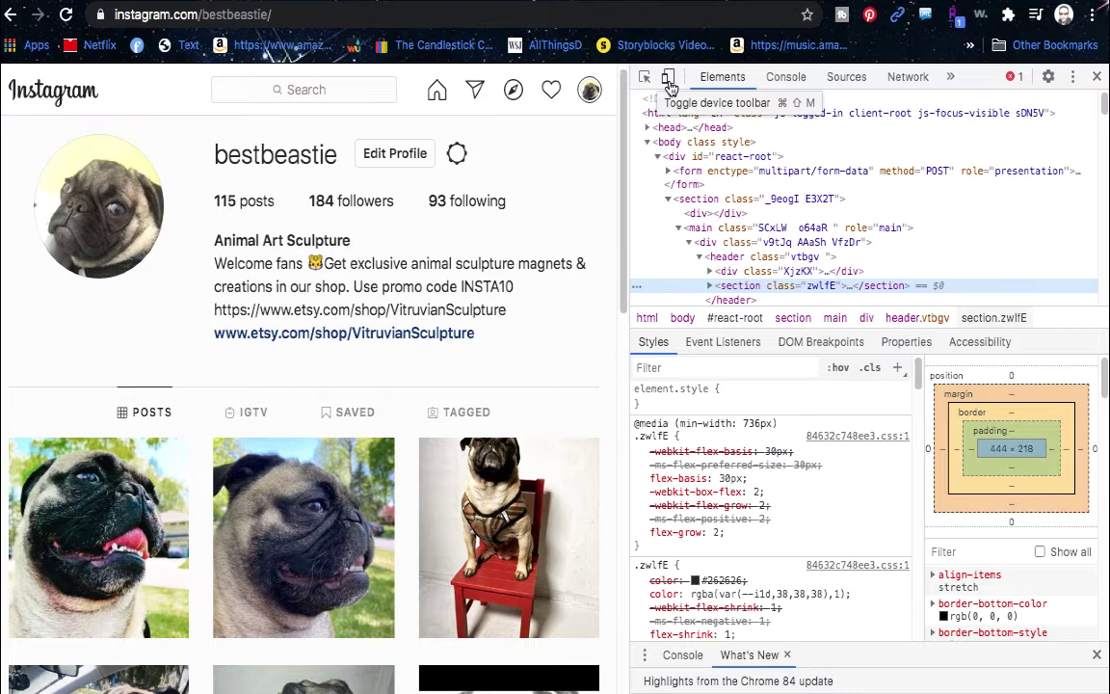
pyautogui.click(670, 85)
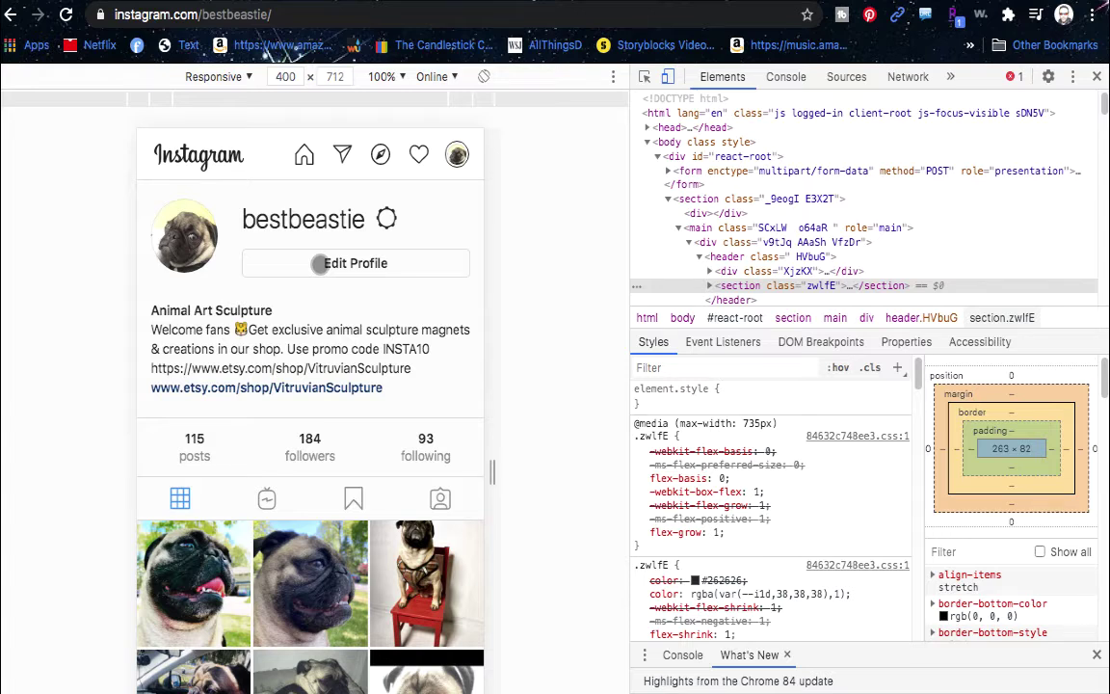
# Reload the Instagram profile page with mobile emulation on and shorten the browser window until the emulated viewport is 400 × 565.
pyautogui.click(68, 16)
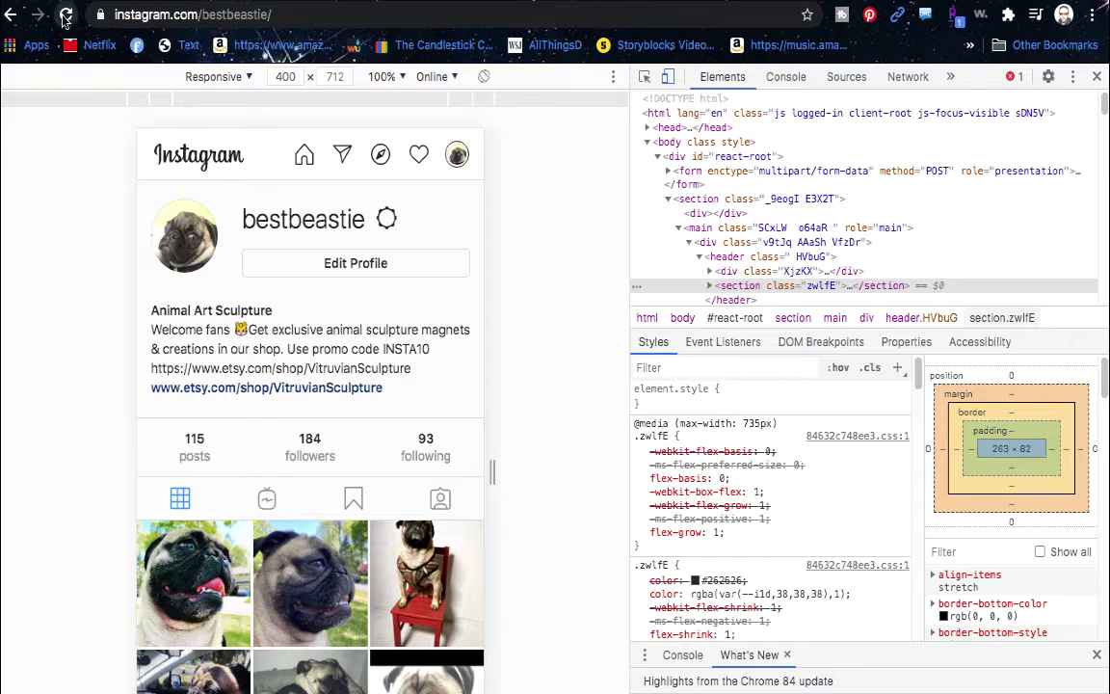
pyautogui.click(328, 14)
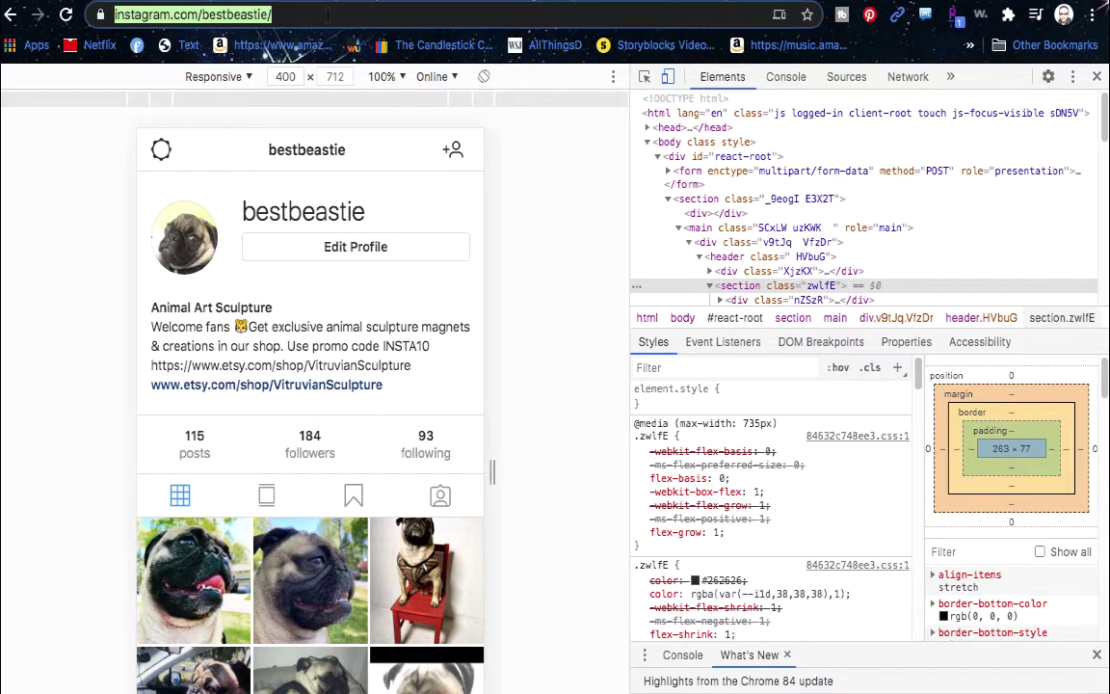
pyautogui.press('Return')
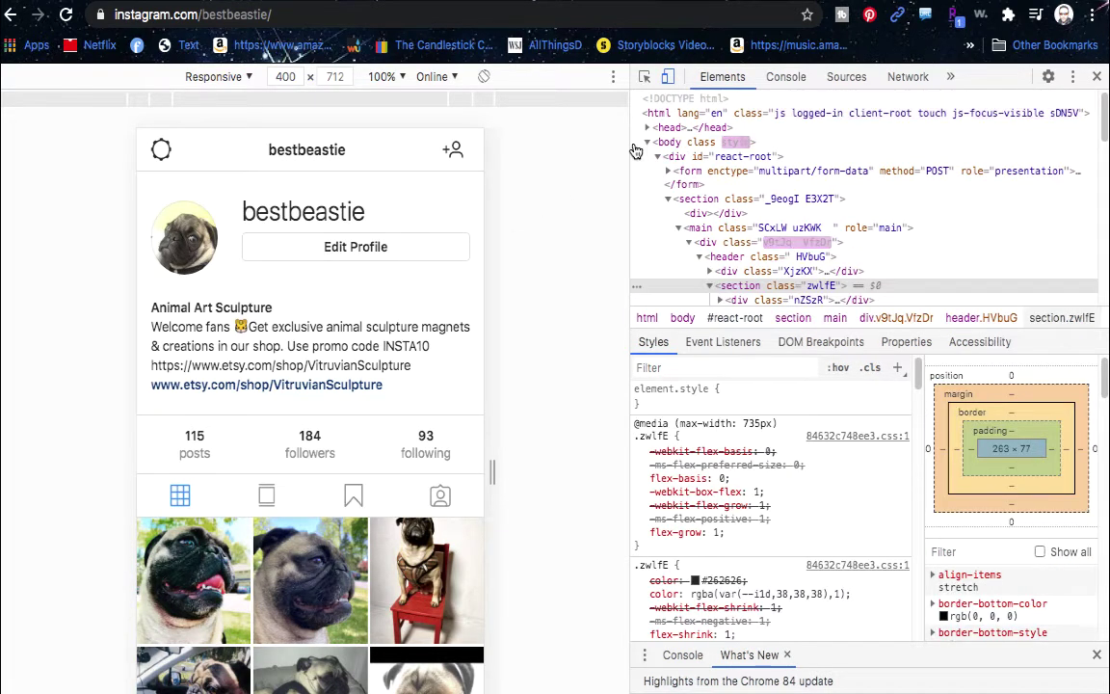
pyautogui.scroll(-1, 403, 280)
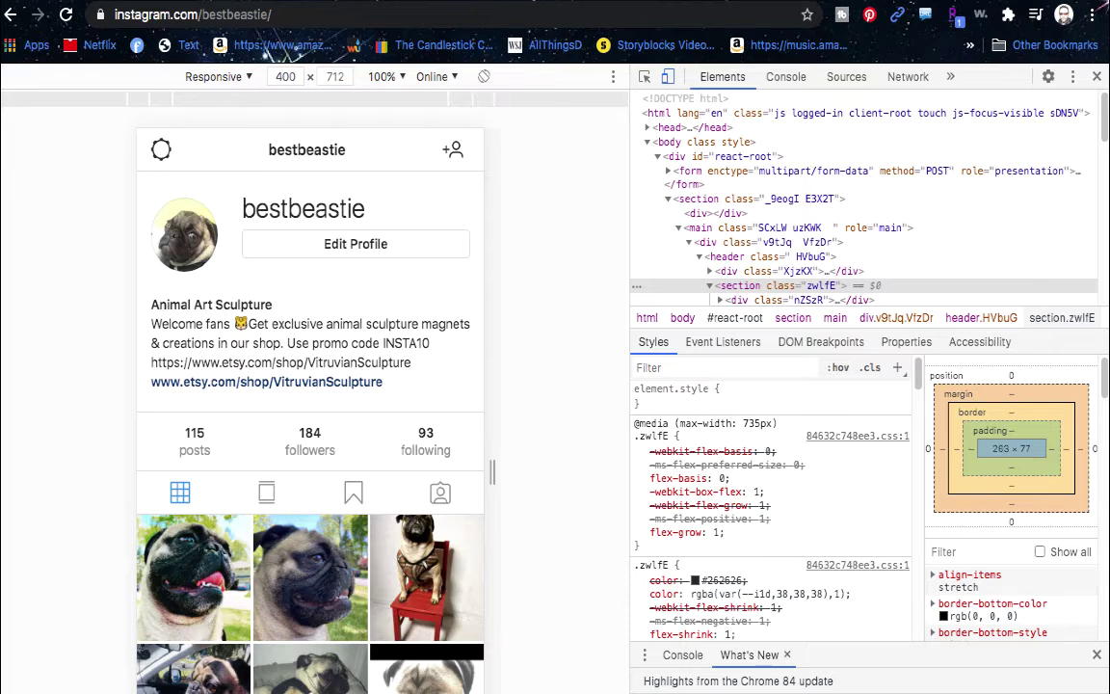
pyautogui.moveTo(538, 692); pyautogui.dragTo(538, 690)
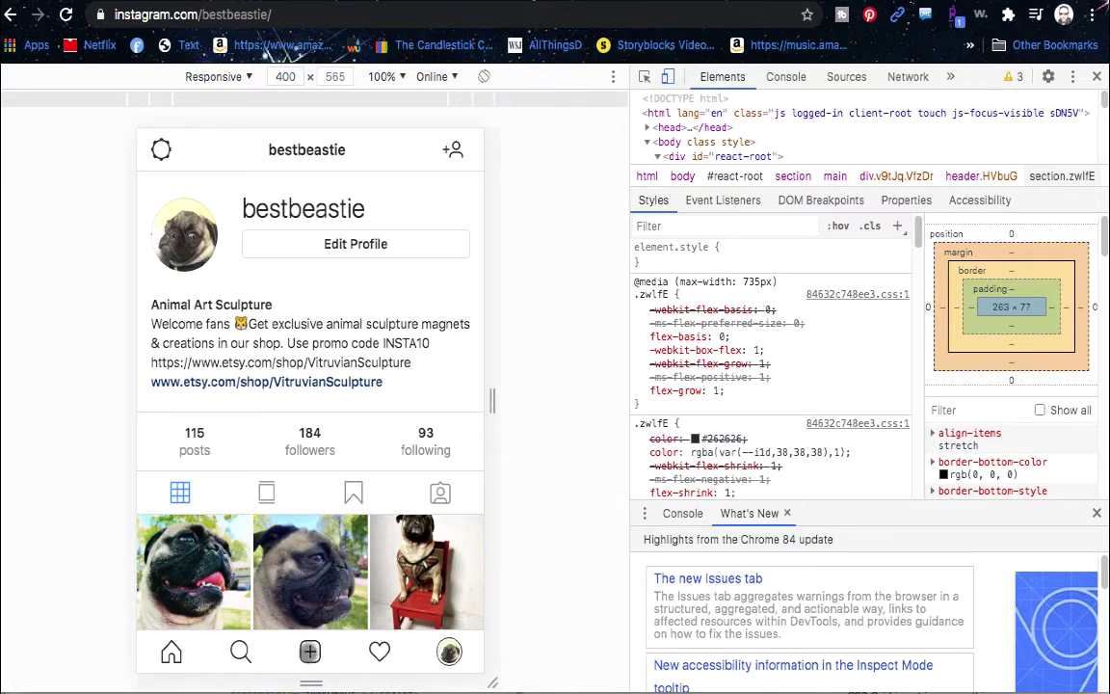
# Create a new Instagram post from IMG_8099.JPG on the desktop and share it without a filter or caption.
pyautogui.click(309, 651)
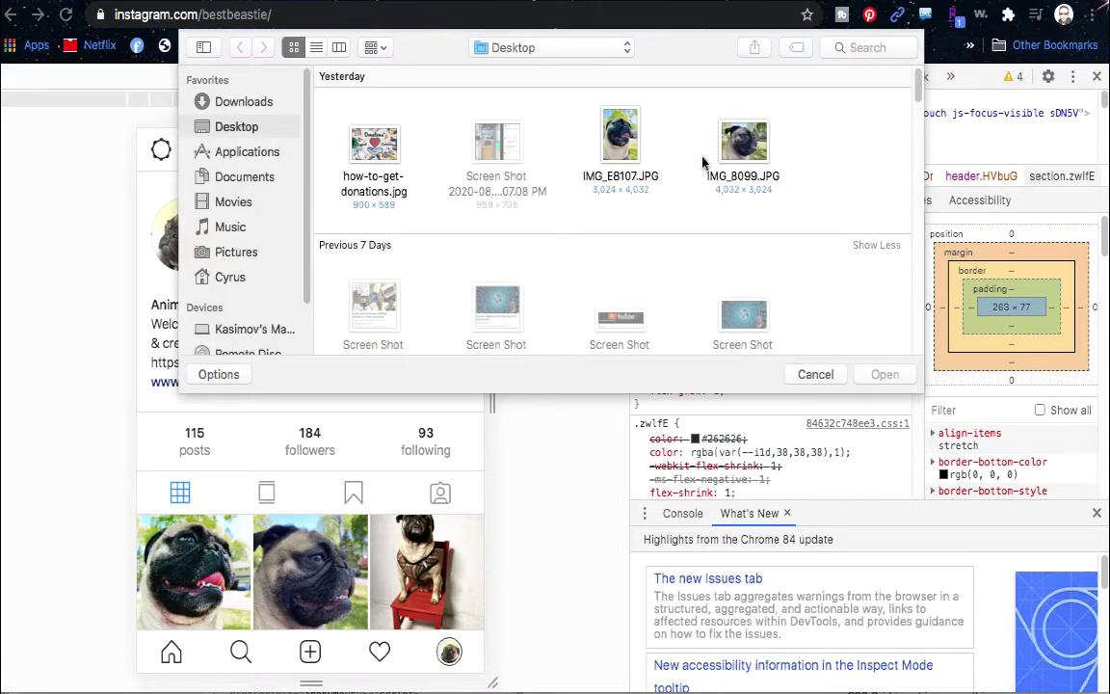
pyautogui.click(743, 147)
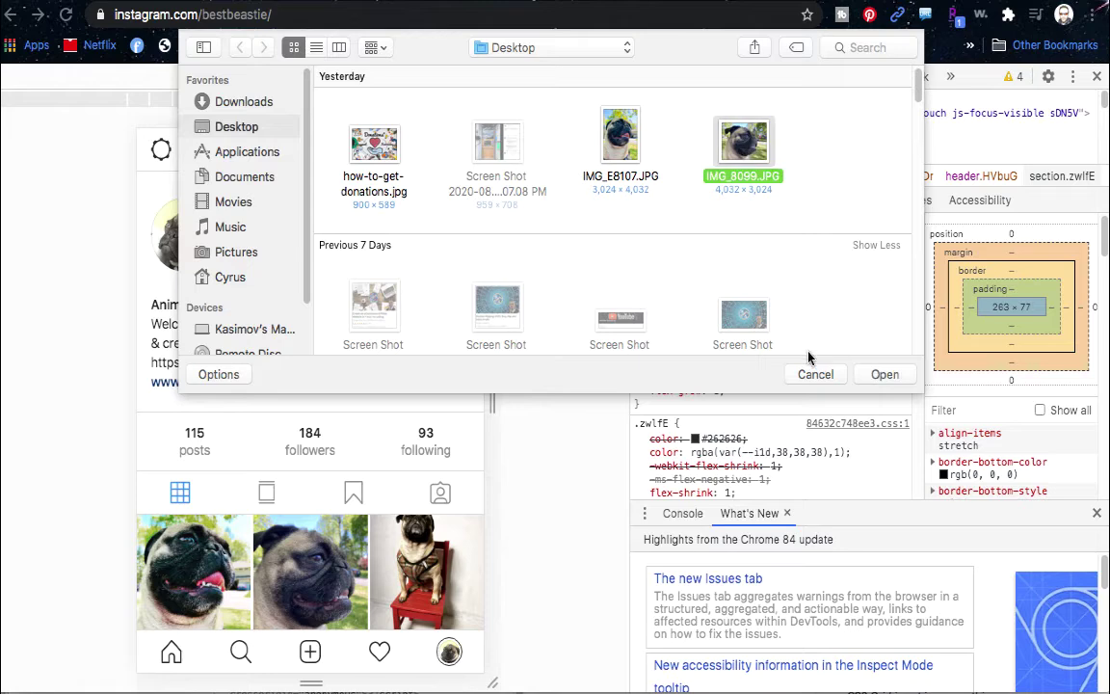
pyautogui.click(885, 374)
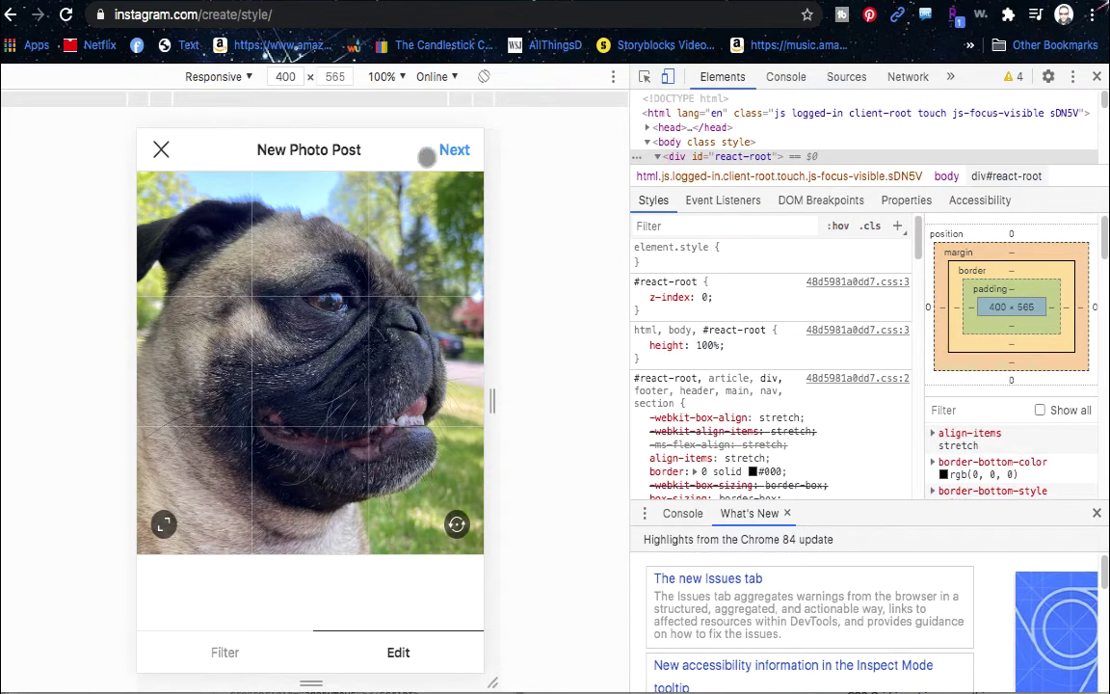
pyautogui.click(454, 149)
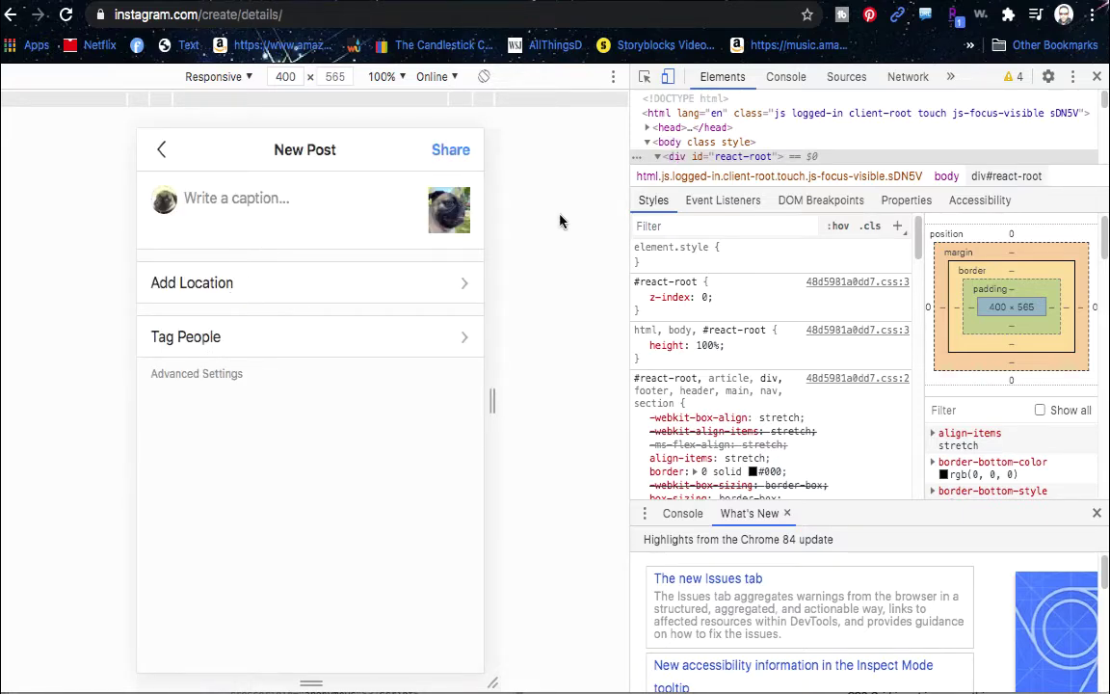
pyautogui.click(447, 150)
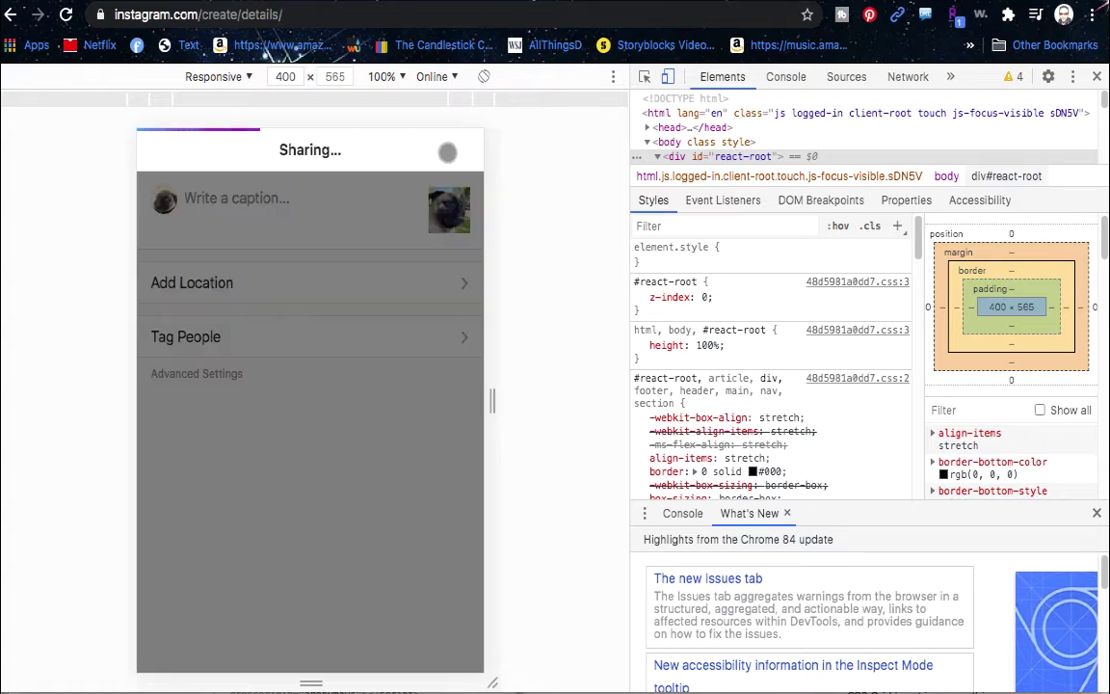